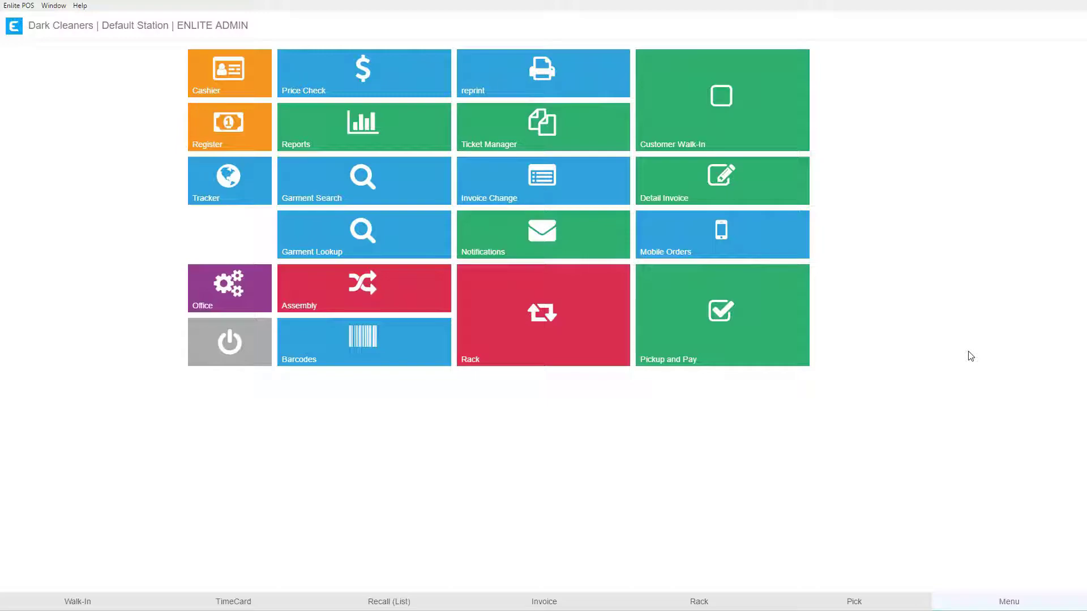
Open the Assembly module and sign in with the employee's PIN code.
click(320, 297)
text(1)
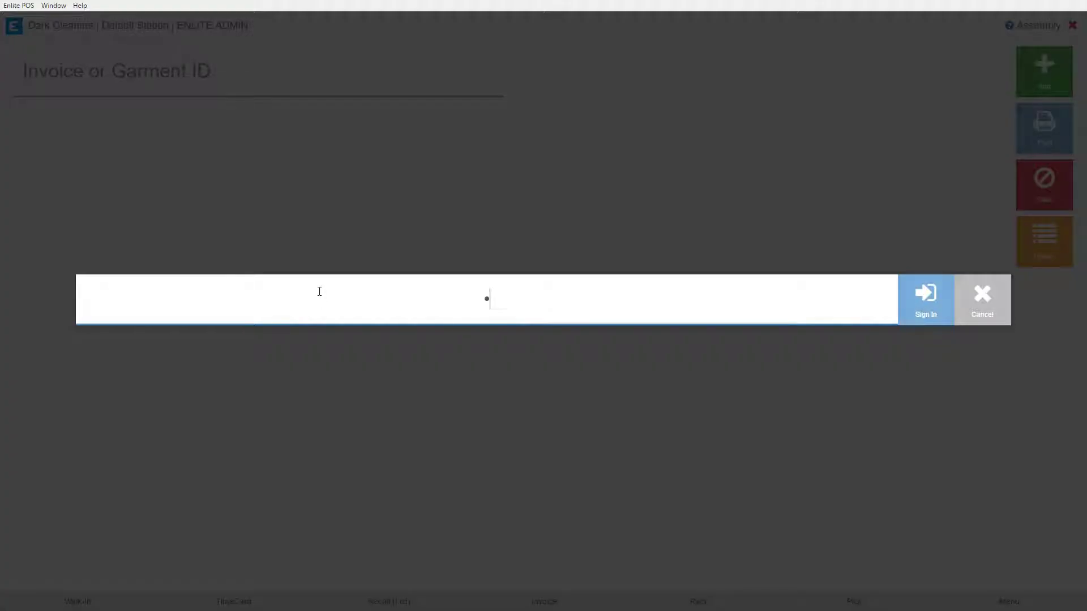
text(234)
key(Return)
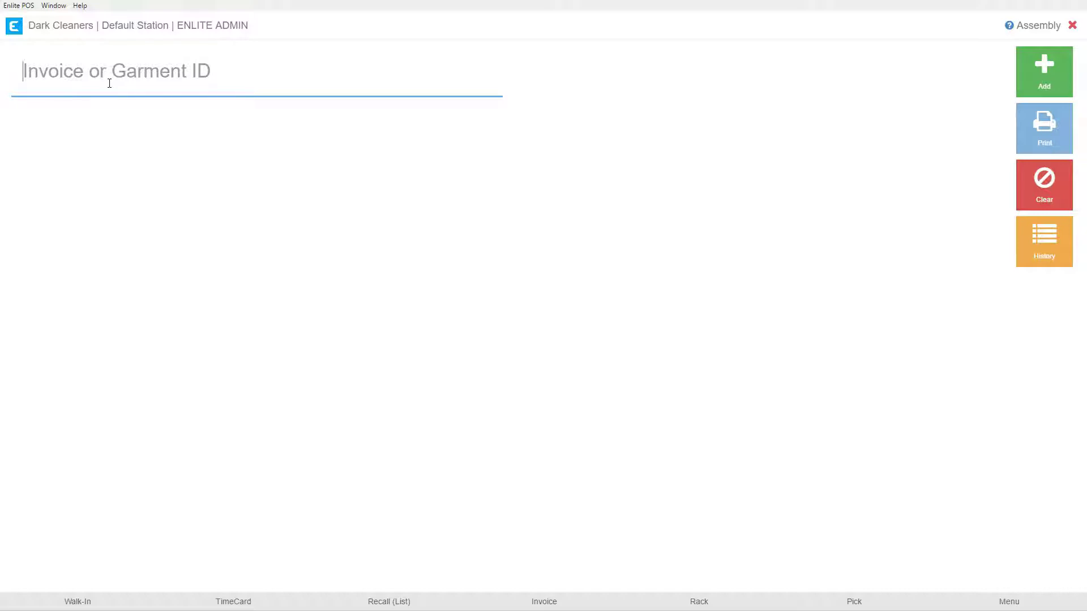
Enter invoice 837-1 for assembly and confirm spot 1 shows 1 of 3 pieces.
text(837-1)
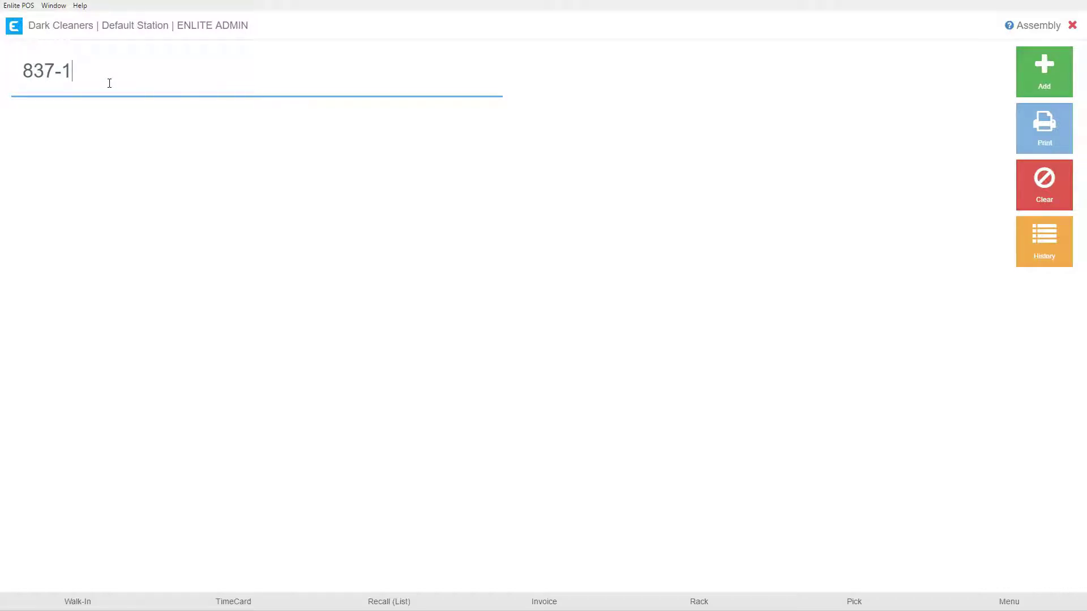
key(Return)
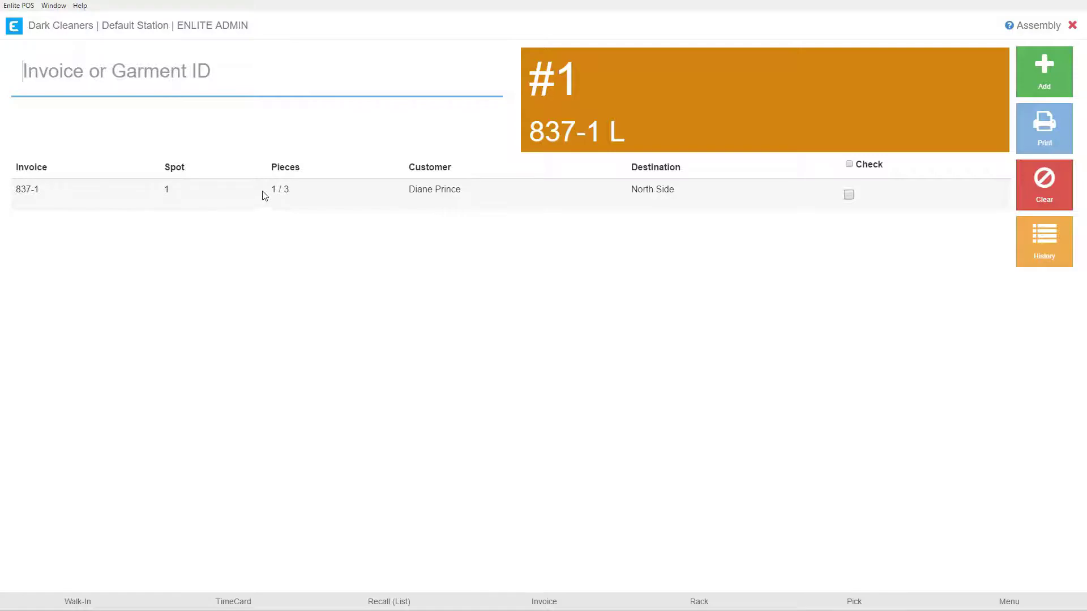
drag(264, 196, 282, 191)
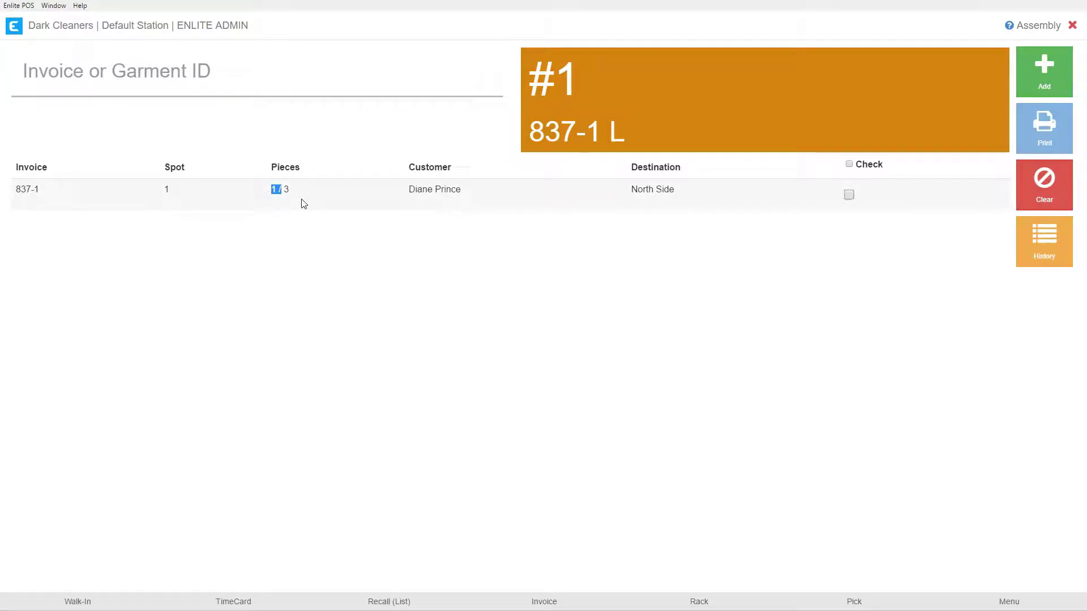
click(300, 234)
Enter invoice 837-2 in the Invoice or Garment ID field for assembly.
click(112, 76)
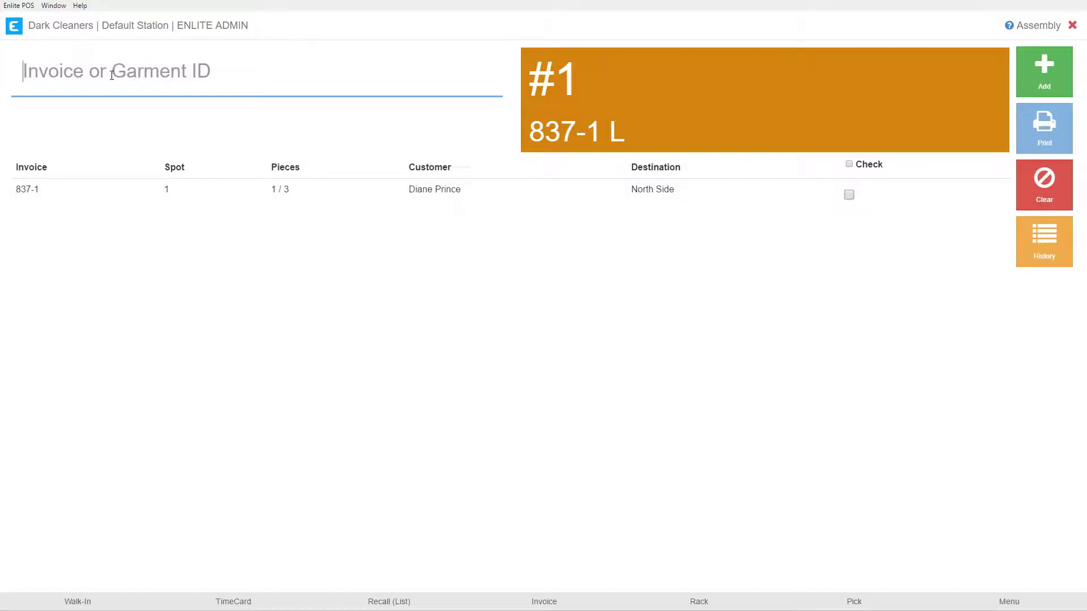
text(837-2)
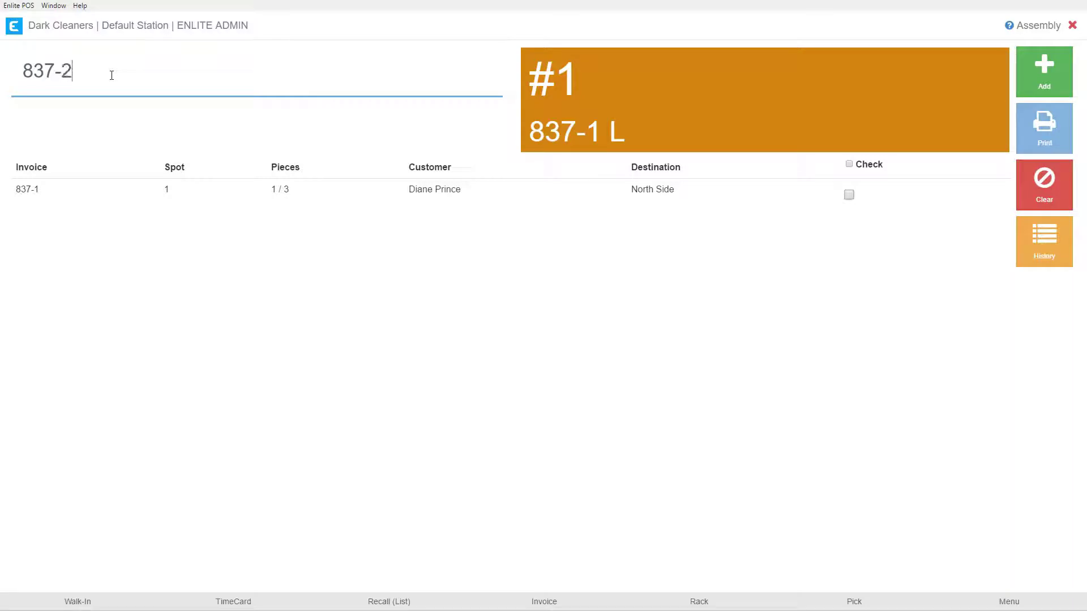
key(Return)
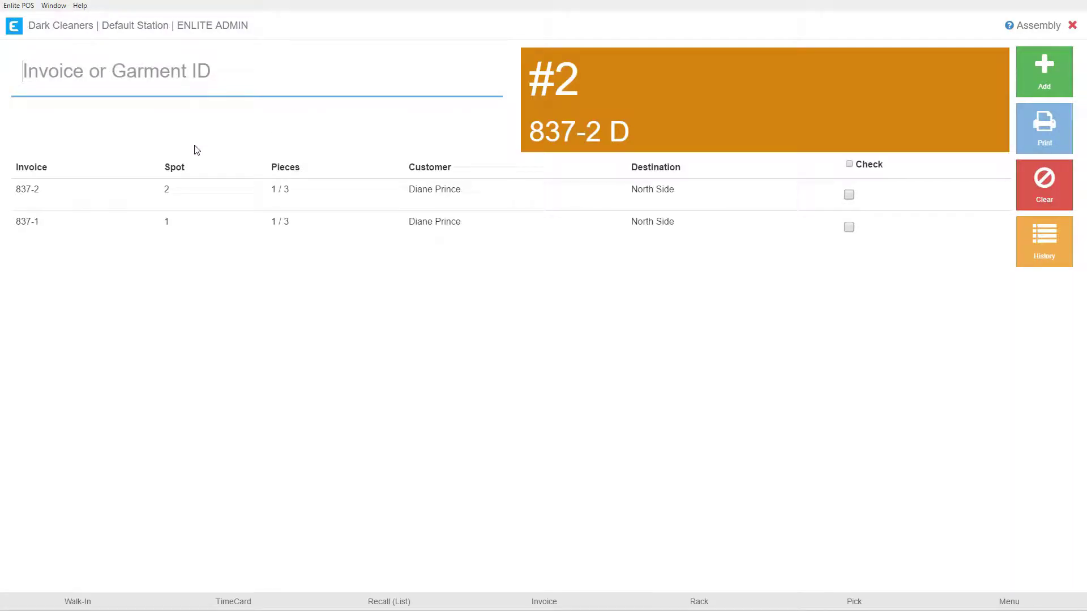
Review 837-2's row: D marker, piece count, customer name and North Side destination.
double_click(619, 132)
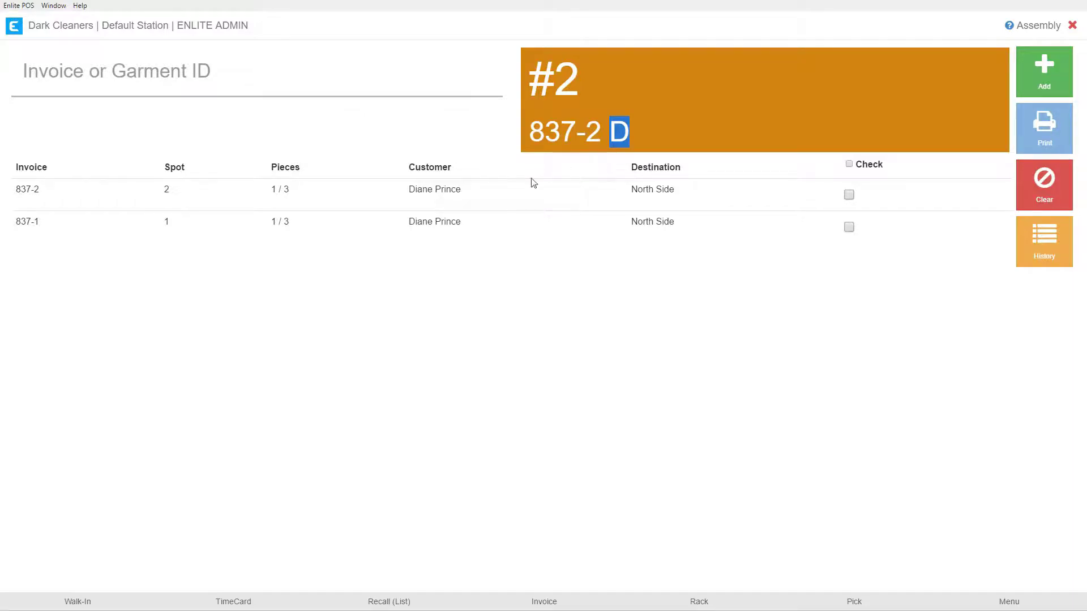
double_click(273, 189)
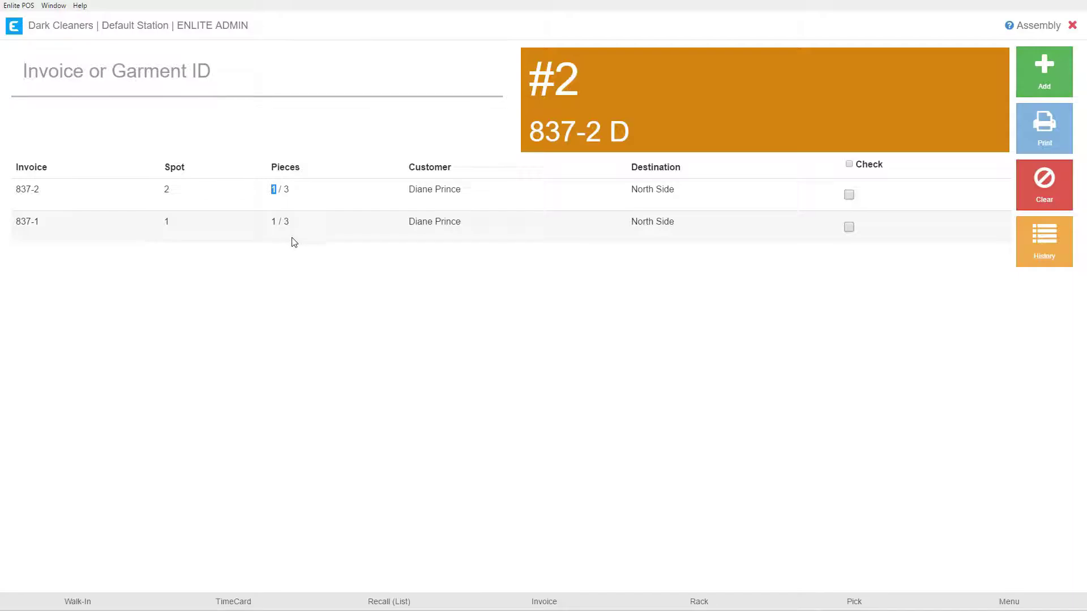
drag(405, 189, 462, 192)
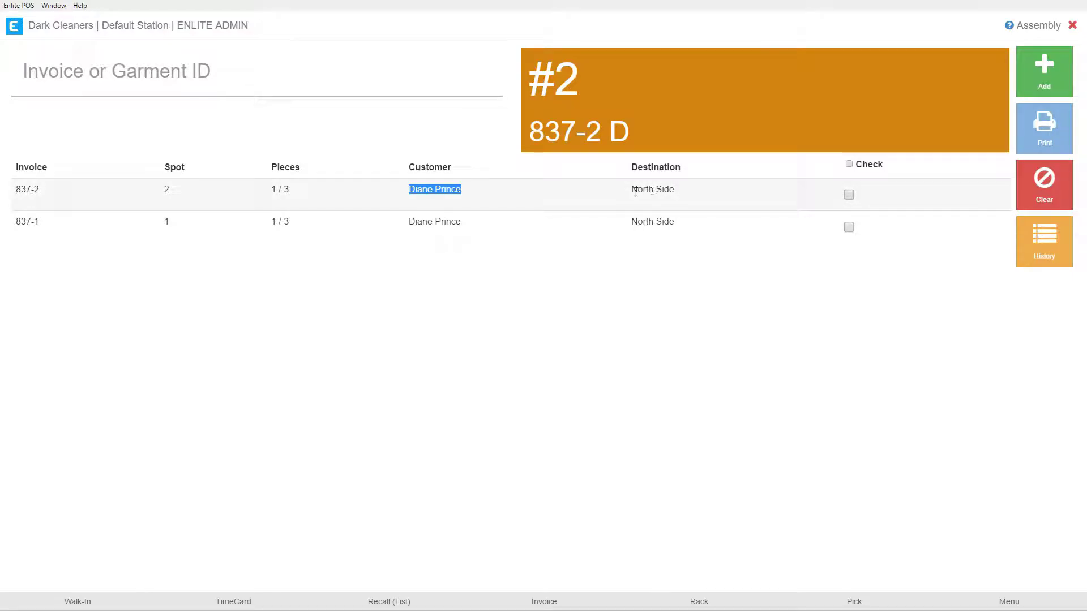
drag(631, 191, 674, 191)
click(641, 189)
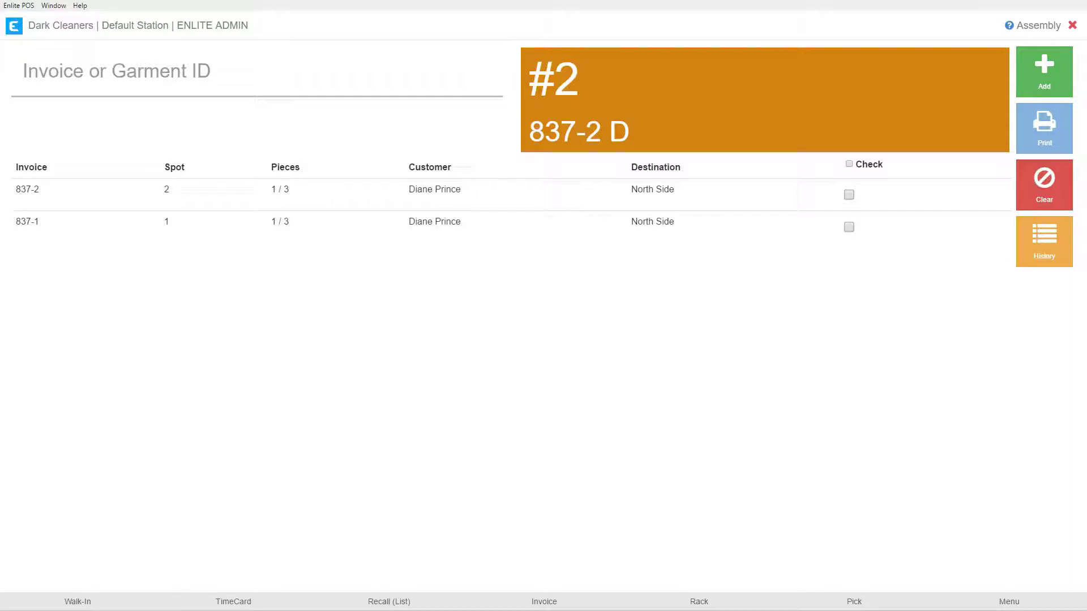
click(195, 84)
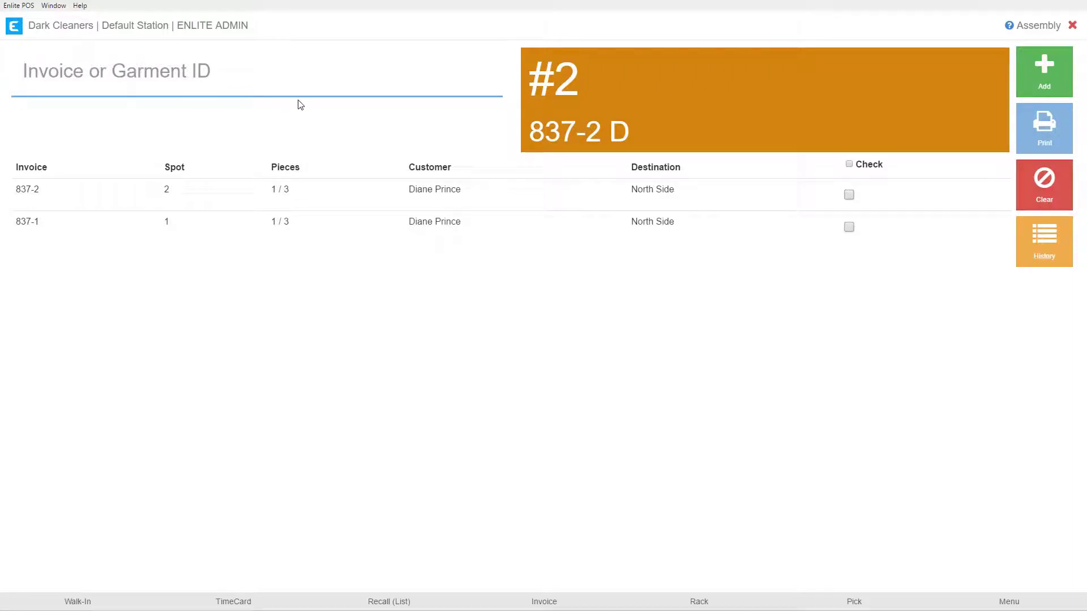
text(2019071151)
key(Return)
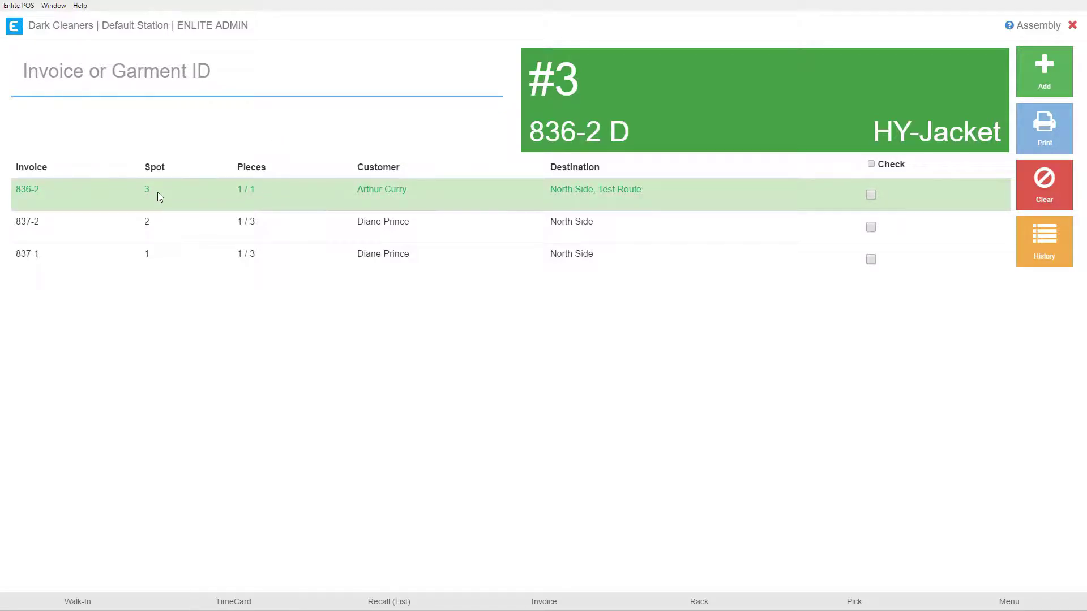
Review invoice 836-2's row: 1 of 1 pieces assembled and the customer name.
click(241, 190)
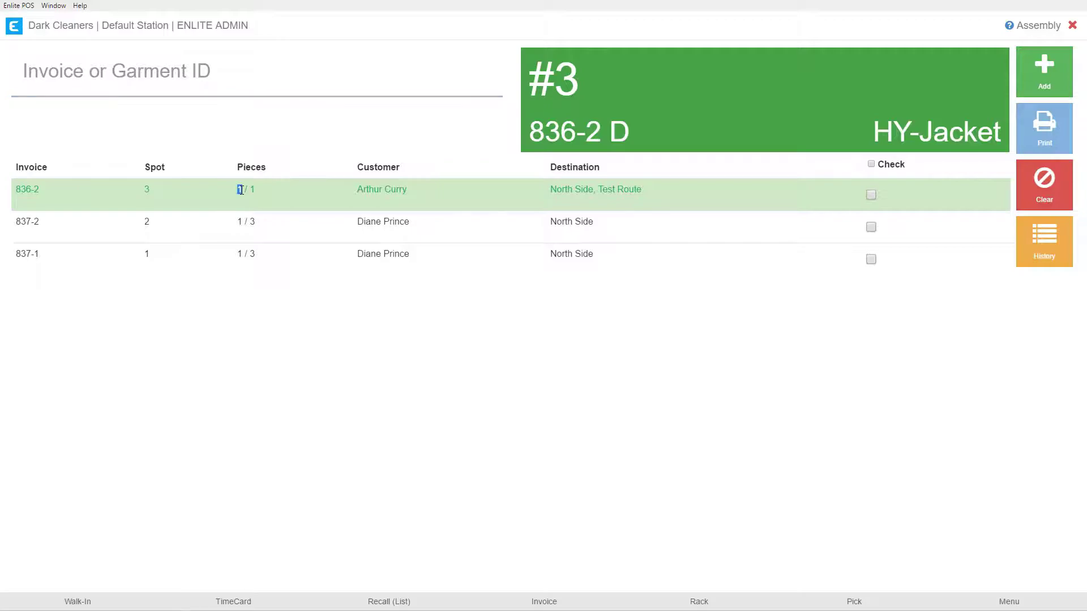
double_click(254, 190)
drag(358, 189, 642, 190)
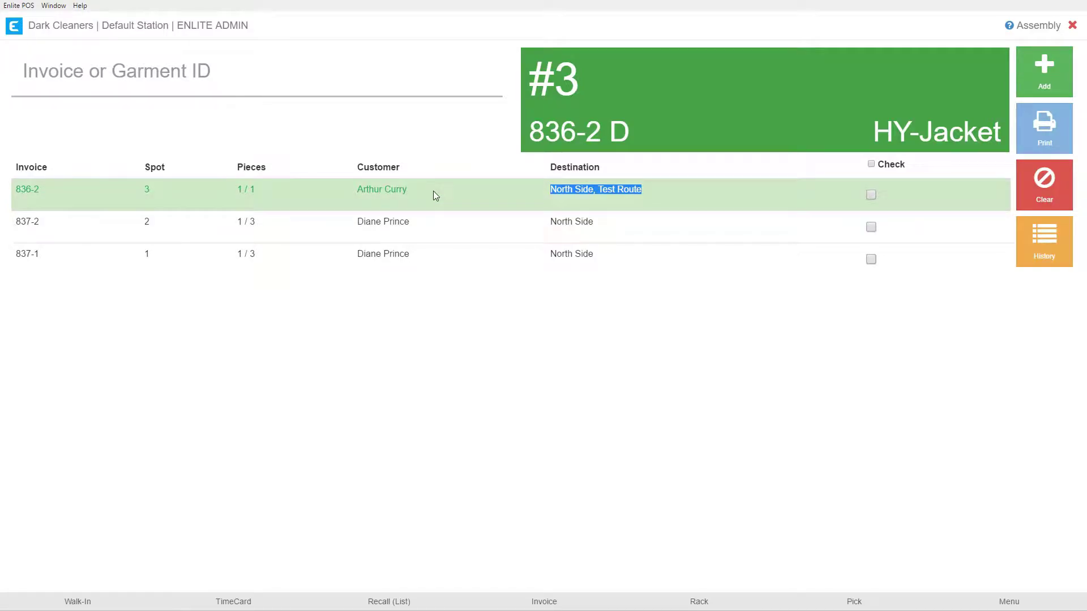
click(237, 191)
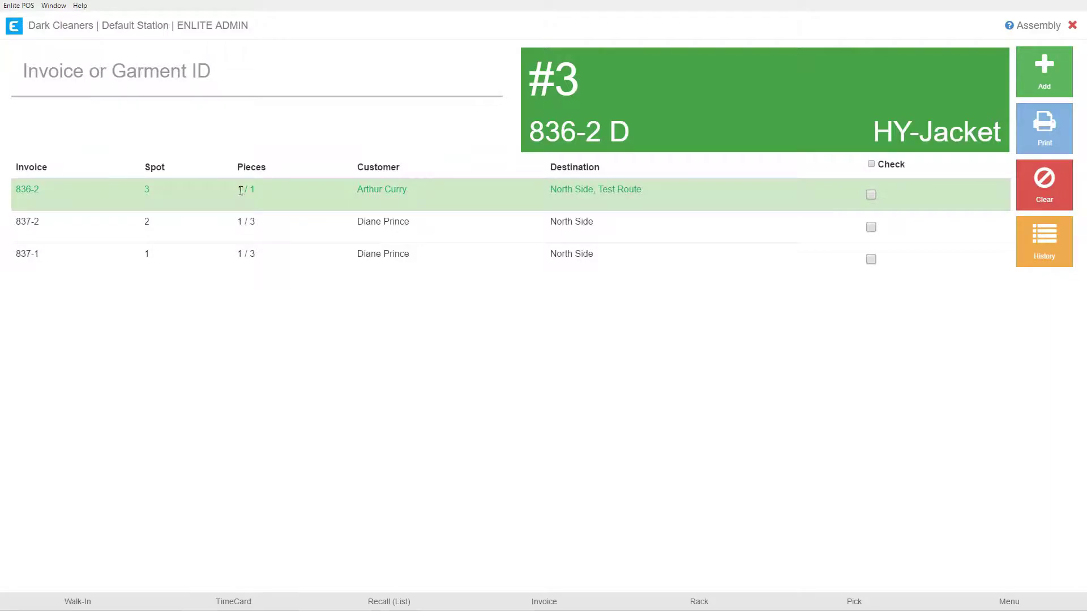
double_click(239, 190)
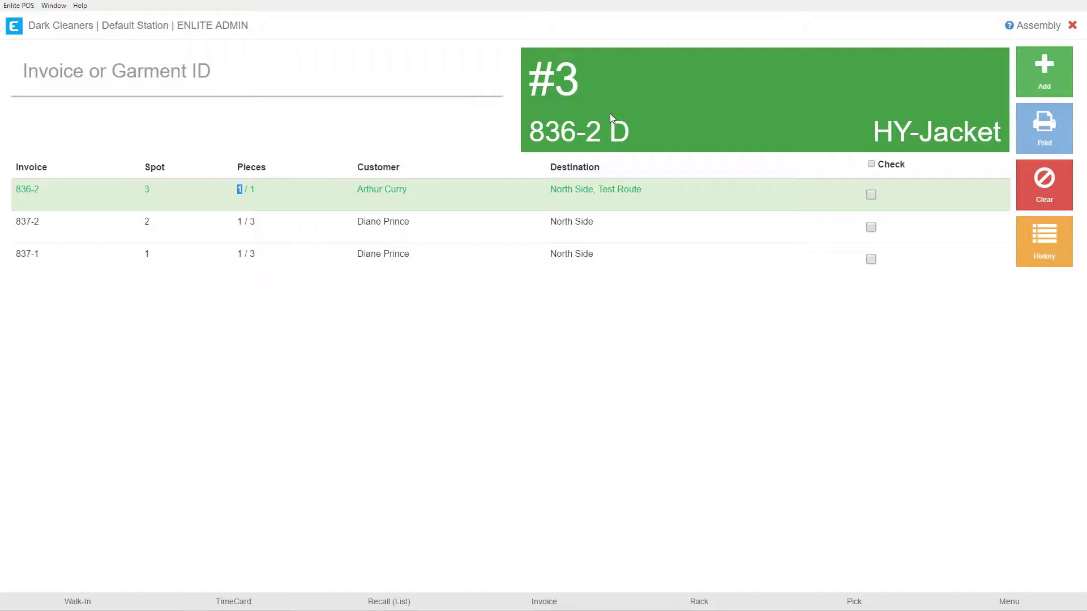
click(456, 197)
click(156, 75)
text(2019071152)
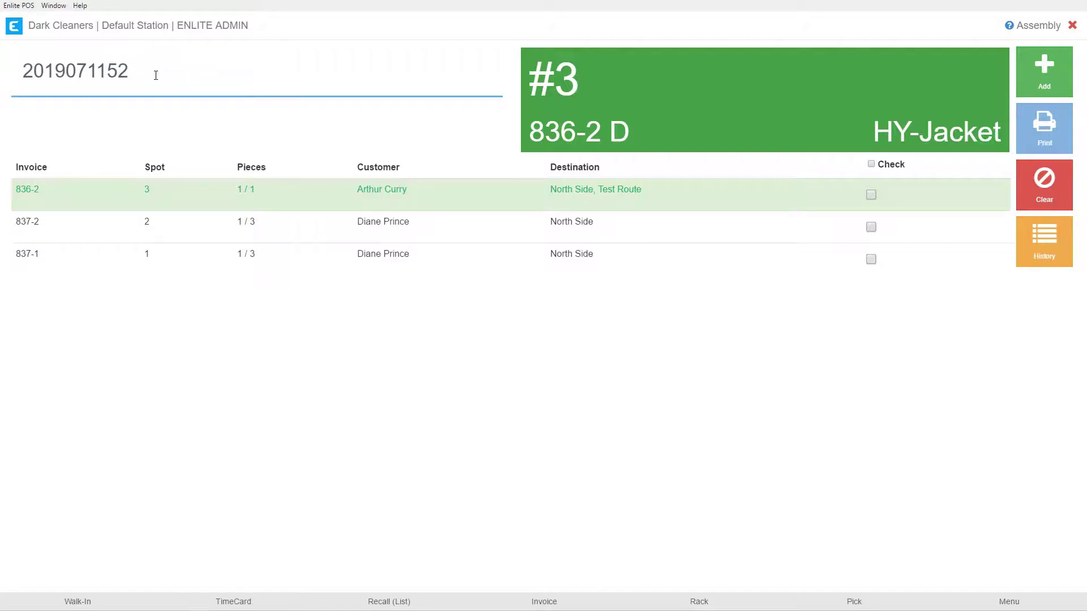
key(Return)
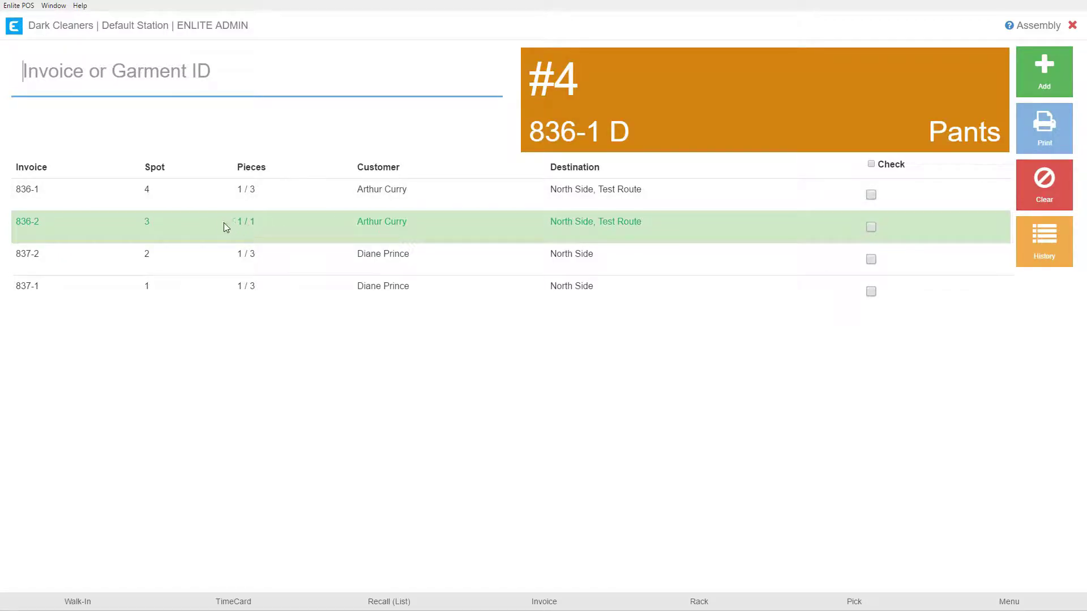
Review the list: 836-2 in spot 3 and invoice 836-1 at 1 of 3 pieces.
drag(253, 225, 363, 221)
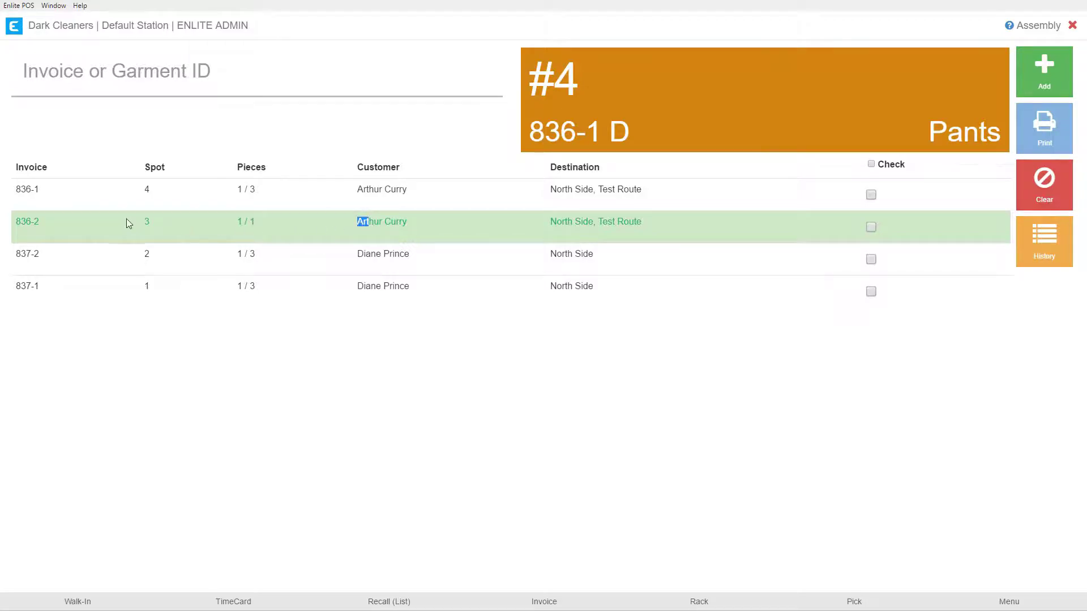
drag(128, 217, 159, 222)
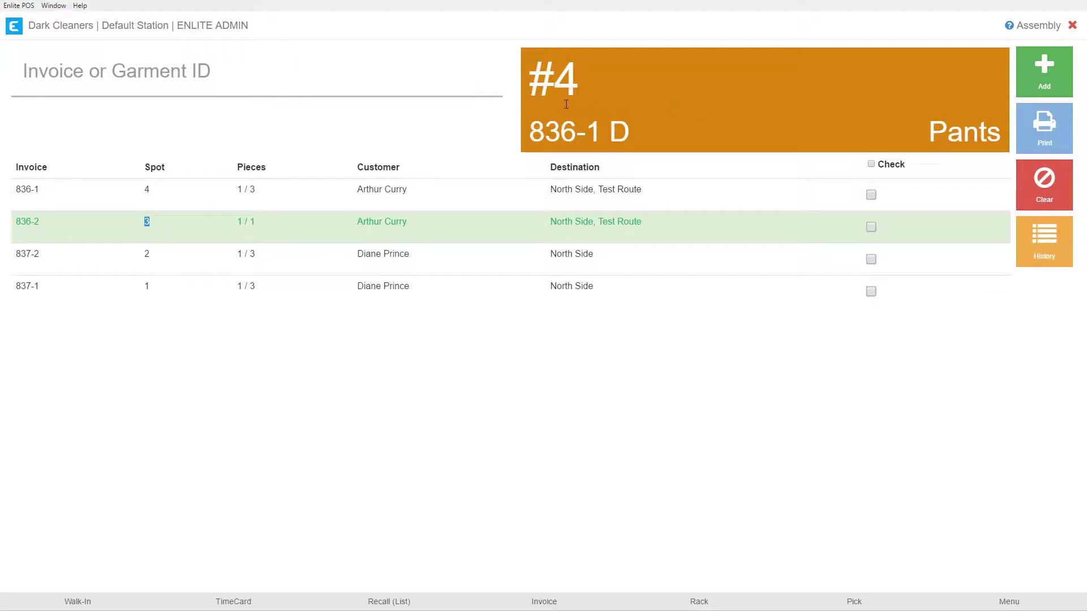
drag(233, 203, 259, 186)
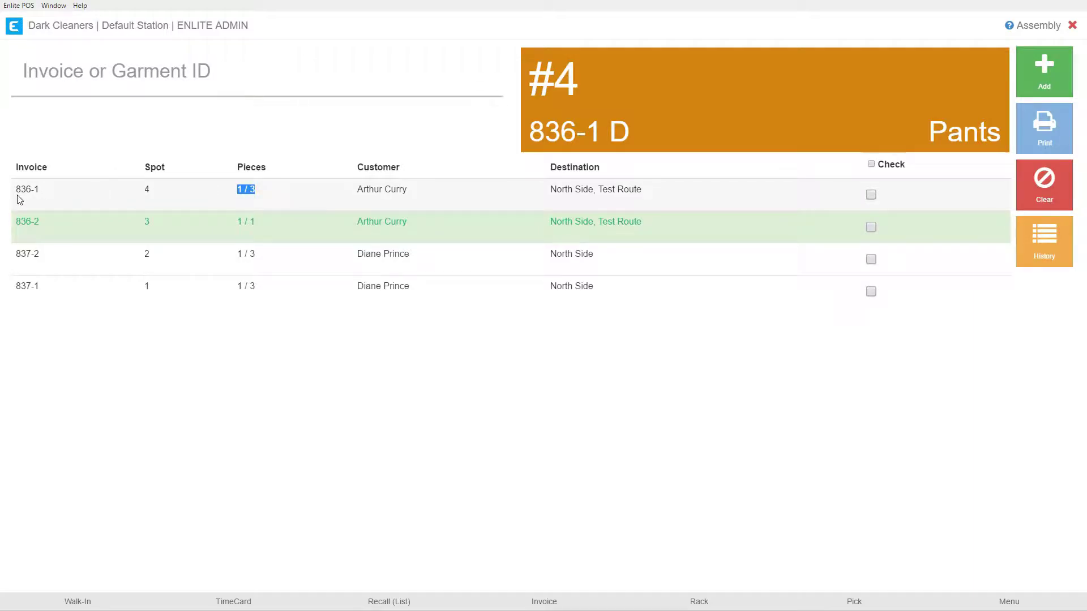
drag(16, 190, 40, 192)
click(41, 193)
Scan invoice 837-2 again, bringing it to 2 of 3 pieces.
click(84, 77)
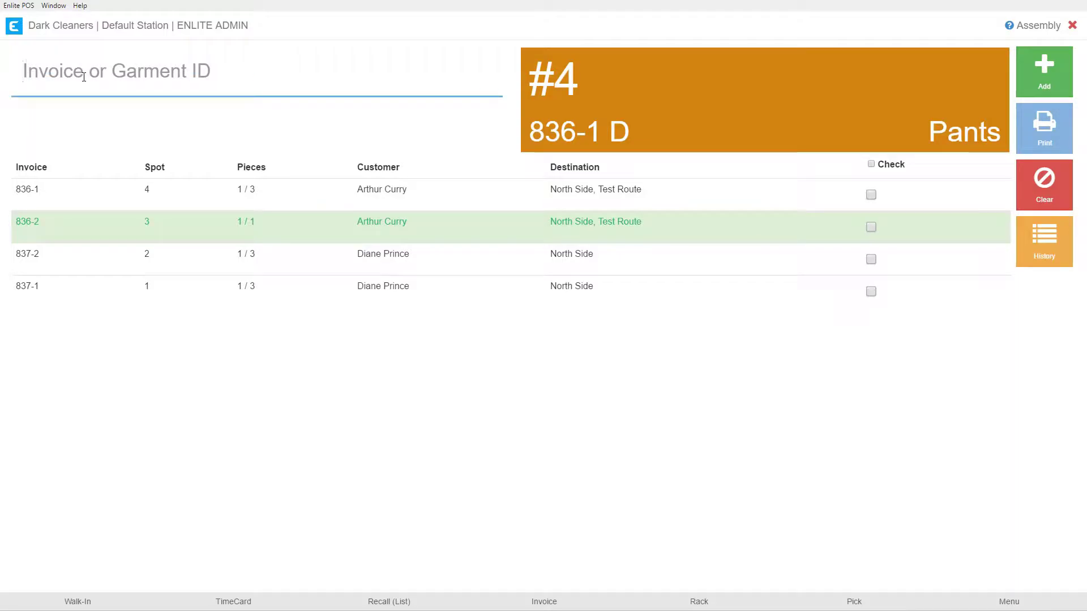
text(83)
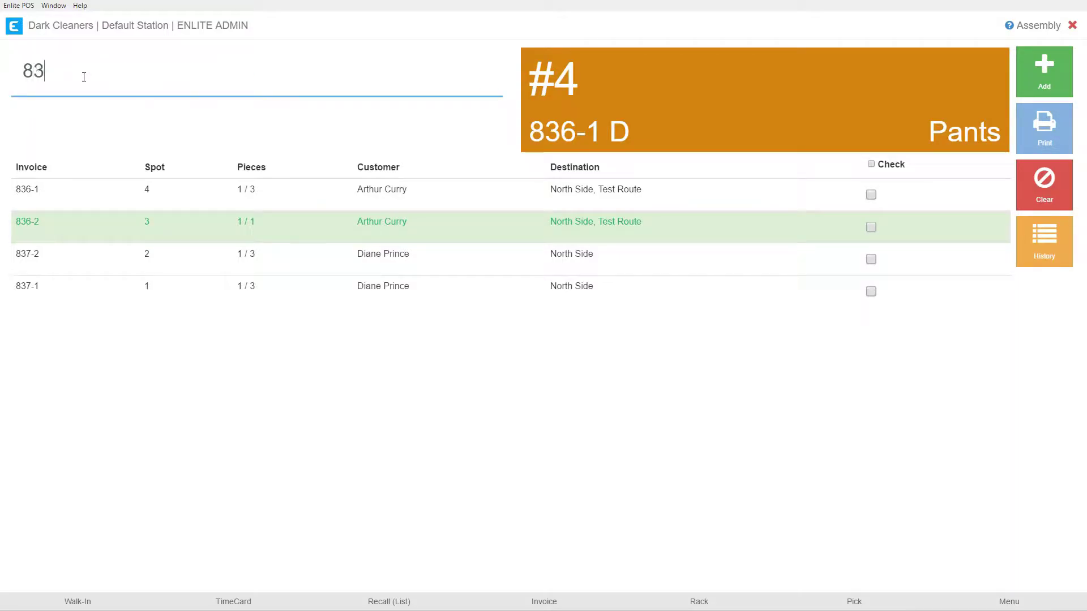
text(7-2)
key(Return)
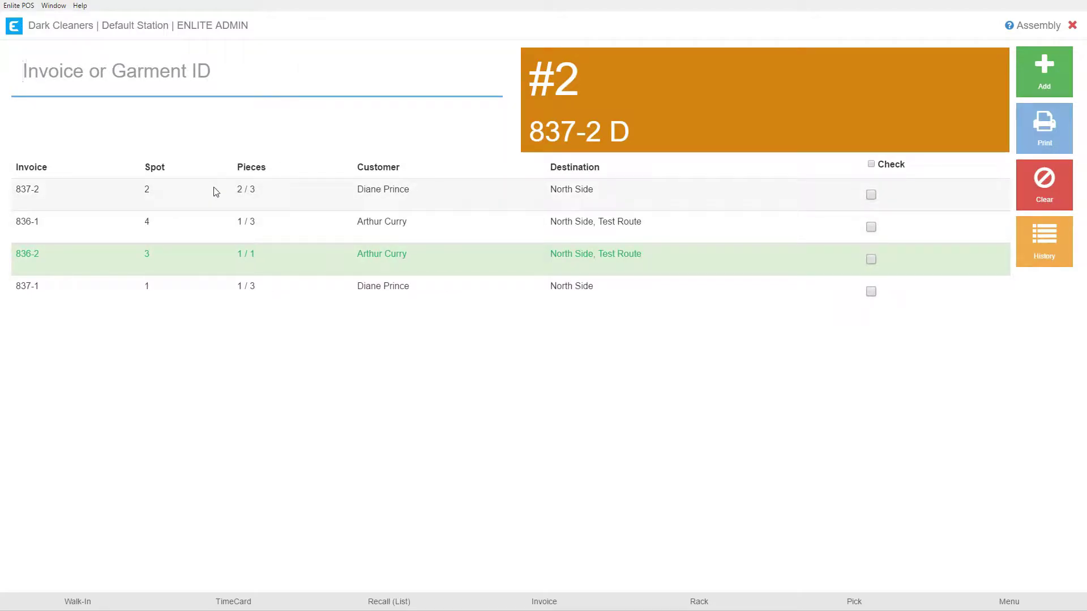
drag(214, 191, 256, 190)
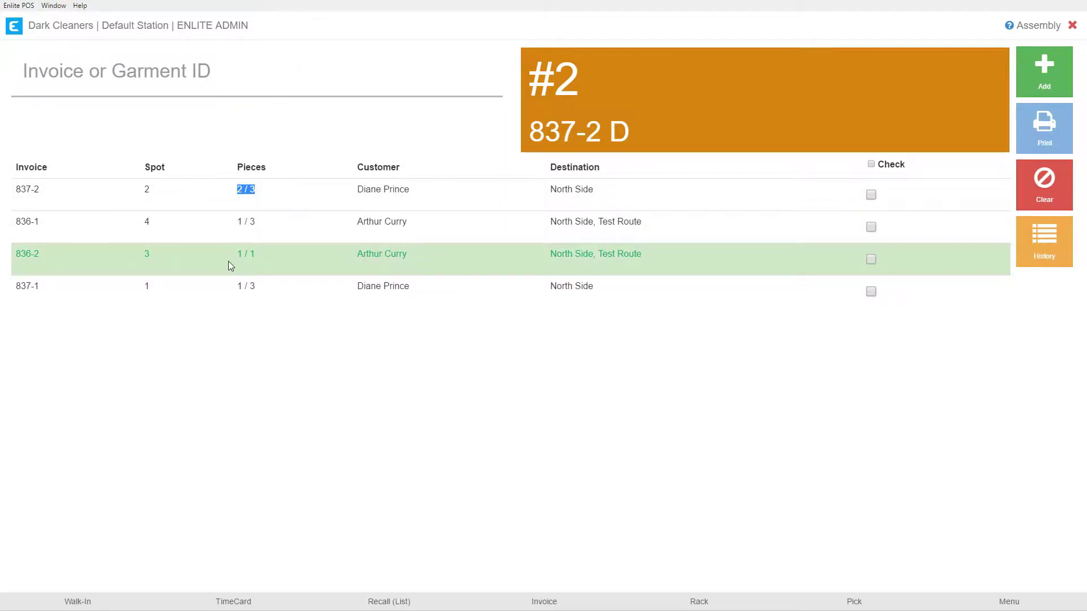
Scan 837-2 once more to finish its last piece at 3 of 3.
click(141, 75)
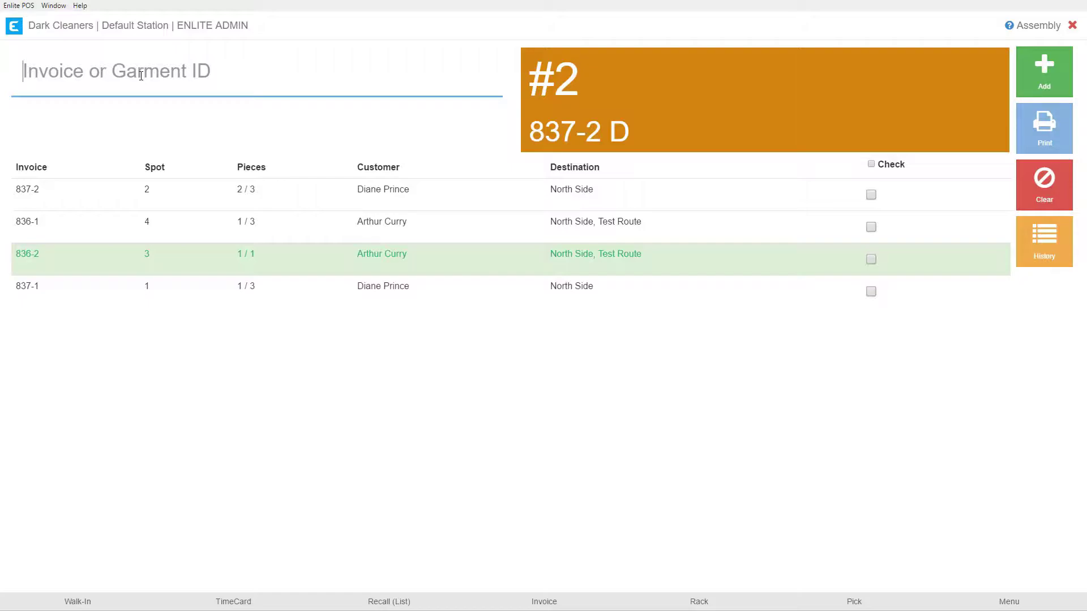
text(8)
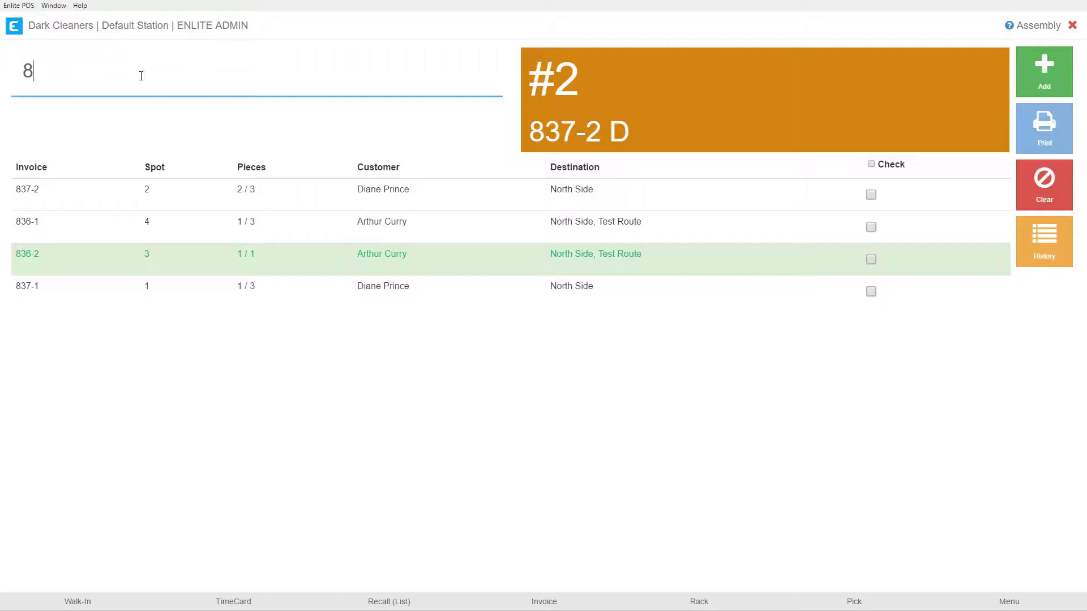
text(37-2)
key(Return)
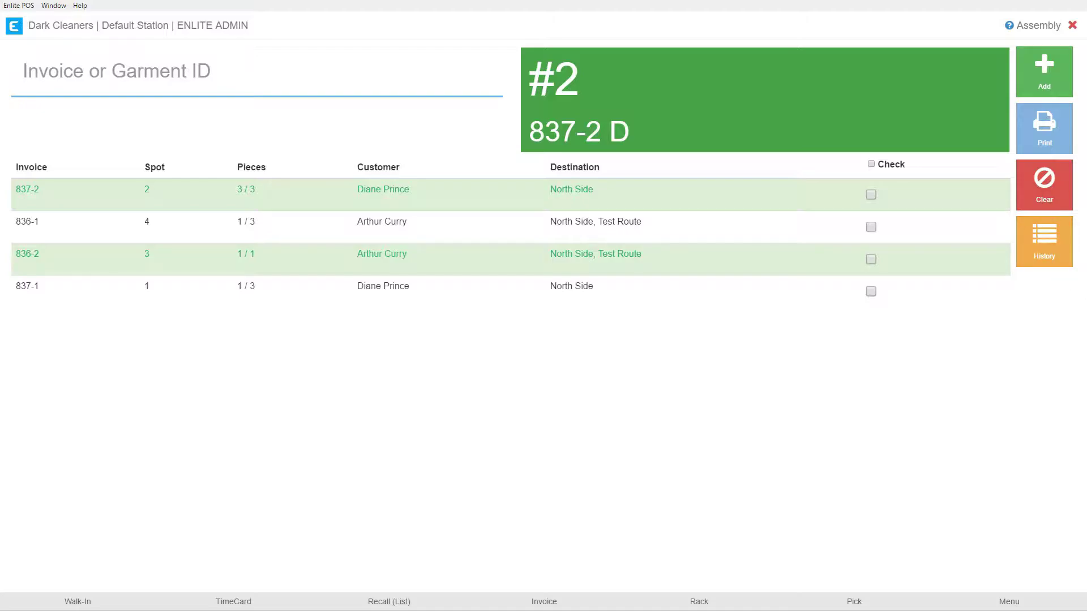
click(148, 72)
text(2019071153)
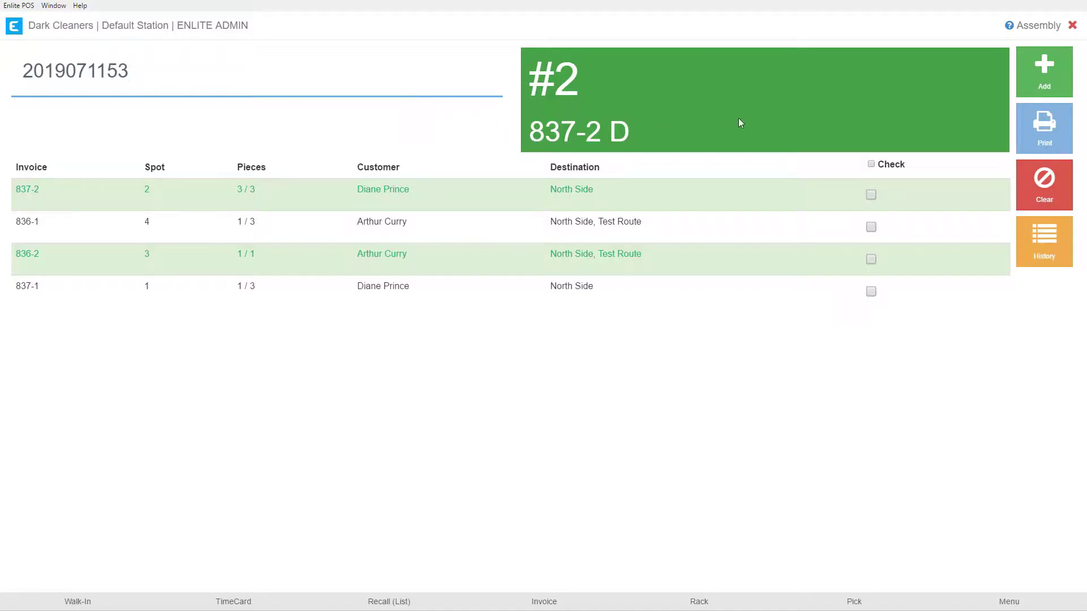
click(1042, 79)
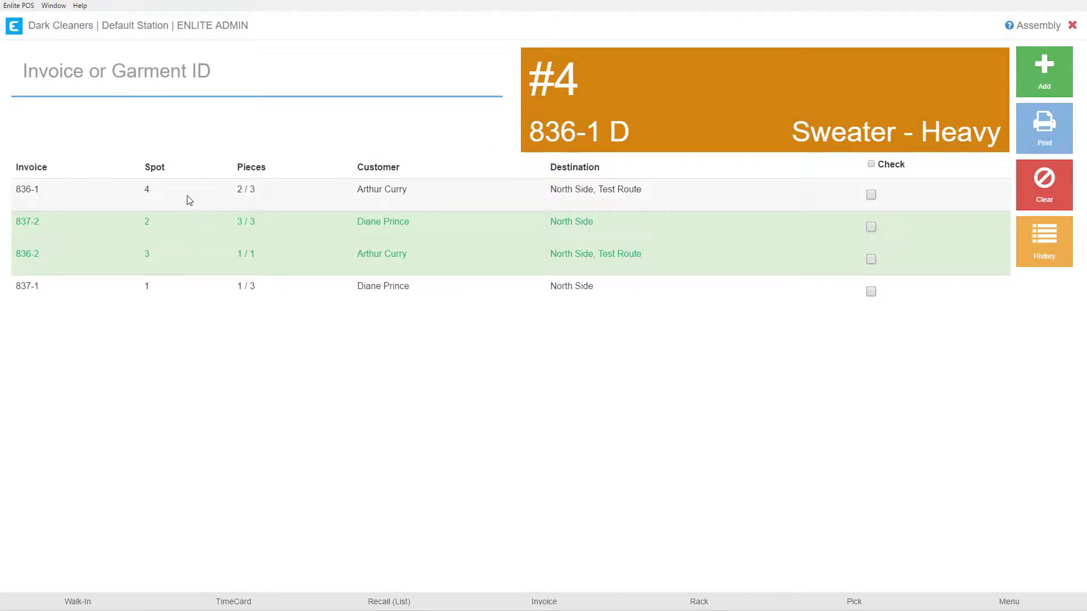
drag(236, 190, 250, 190)
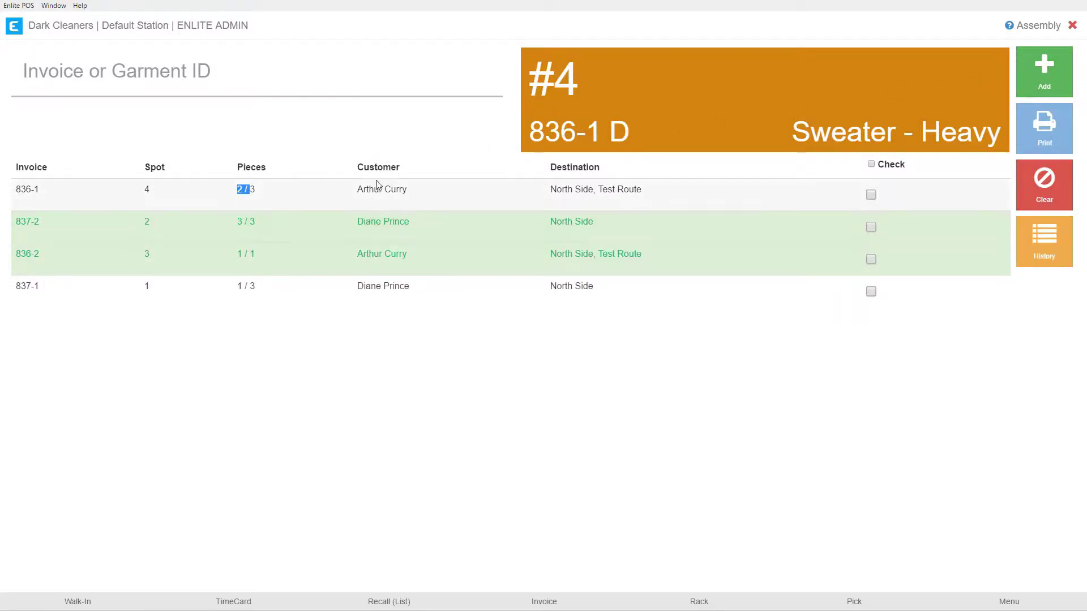
click(392, 145)
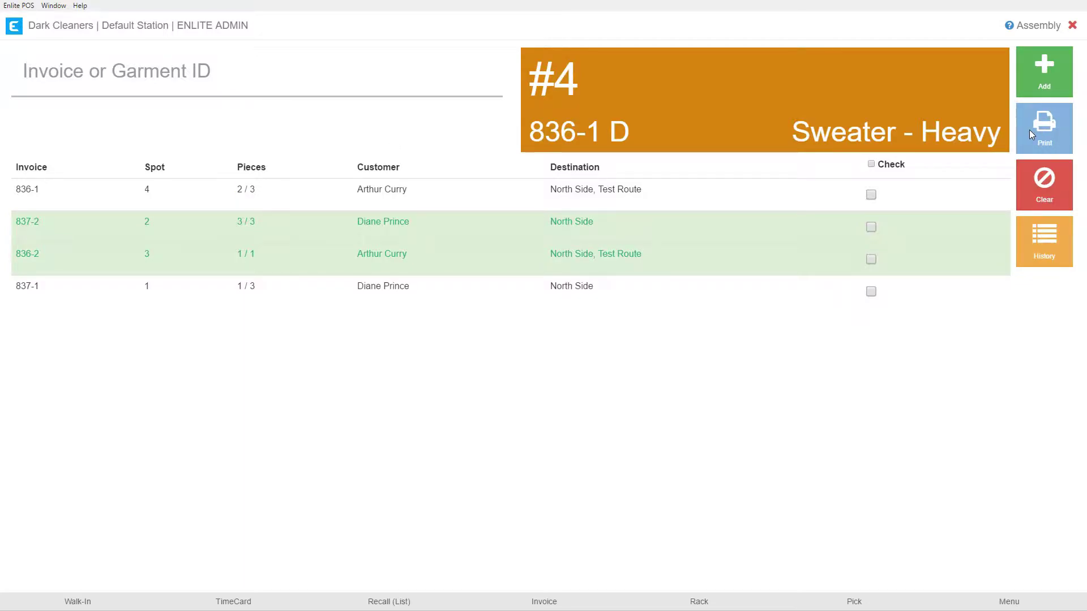
Check only invoice 836-1 in the list and print it.
click(872, 196)
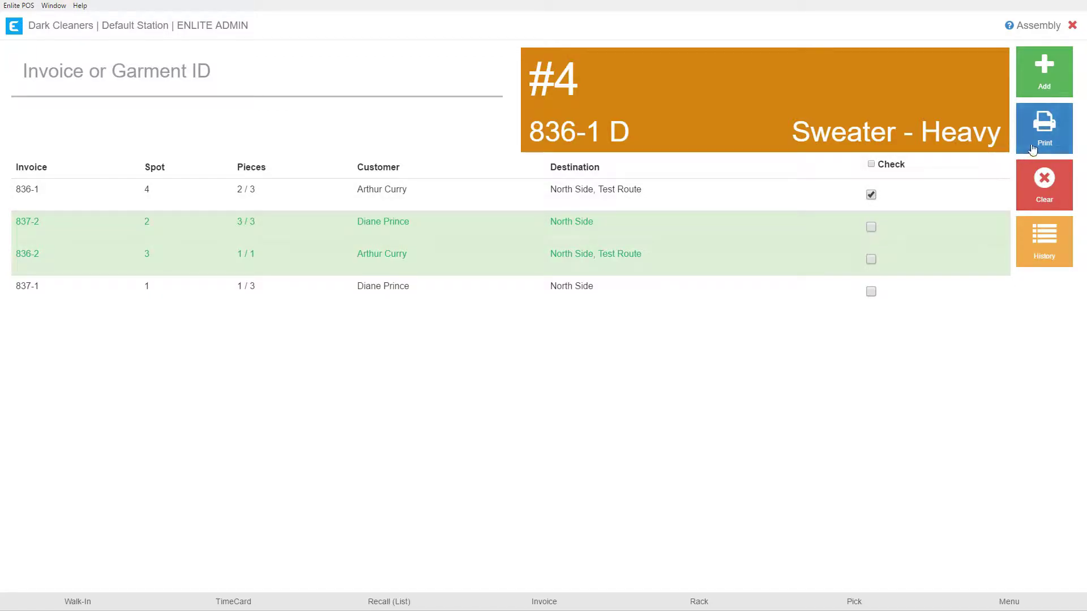
click(872, 195)
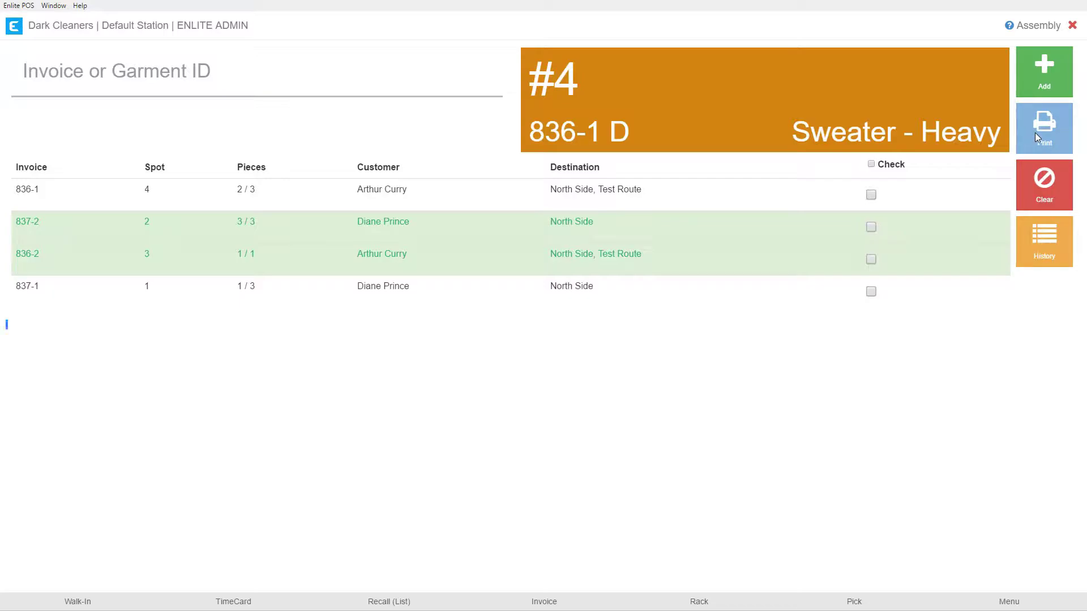
click(871, 195)
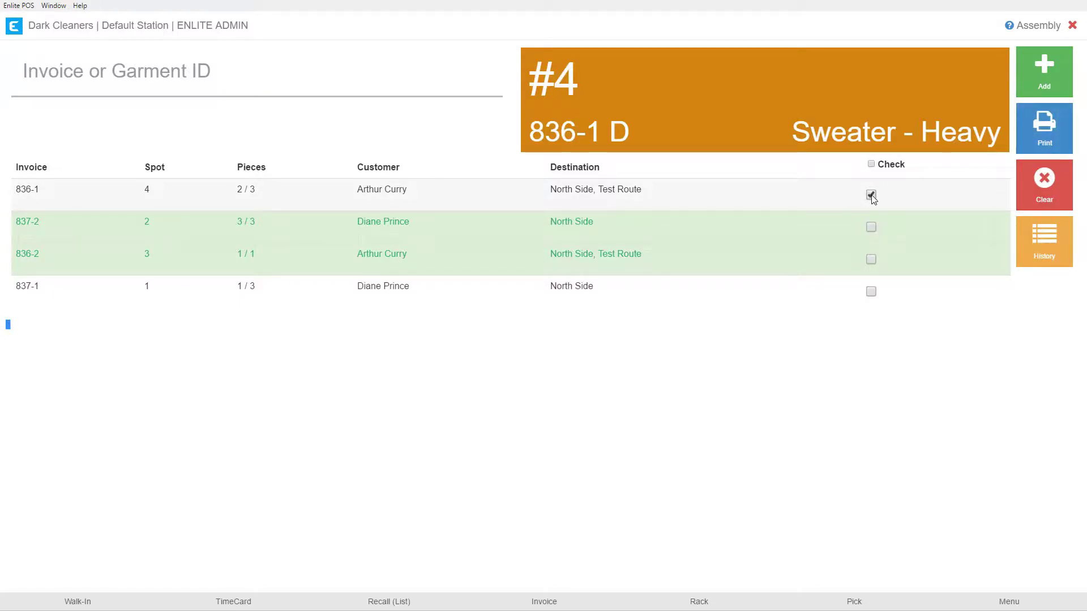
click(871, 227)
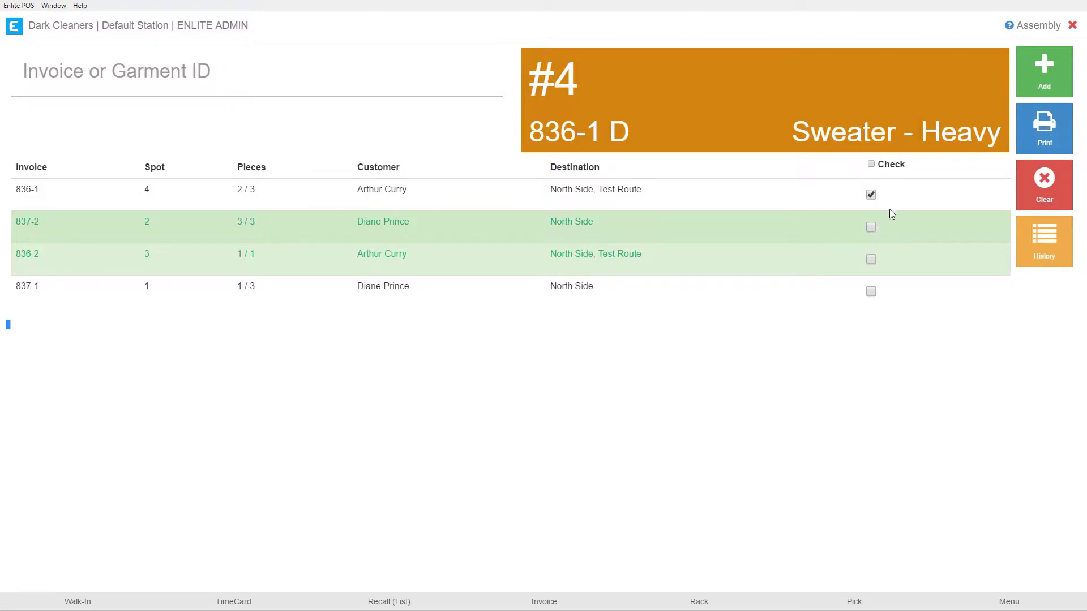
click(1037, 139)
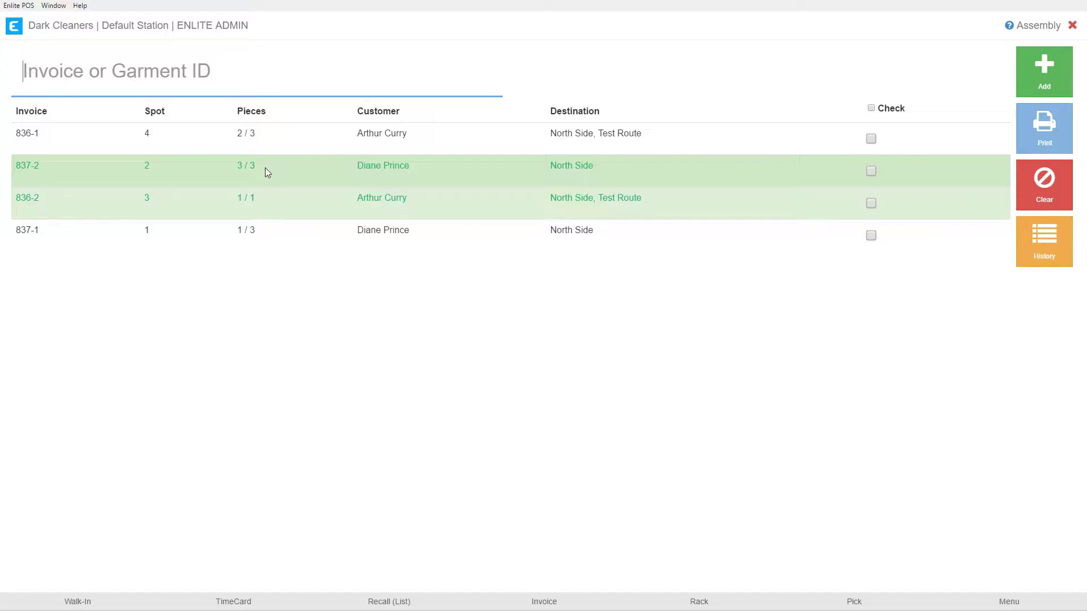
Tick 837-2 and clear the completed invoices 837-2 and 836-2 from their spots.
click(871, 171)
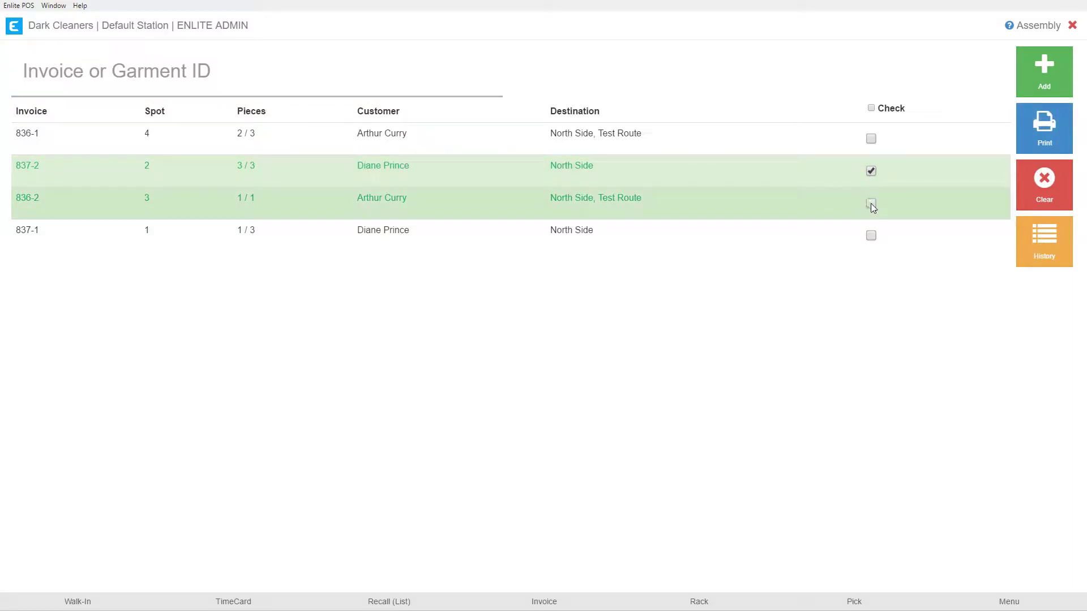
click(1045, 187)
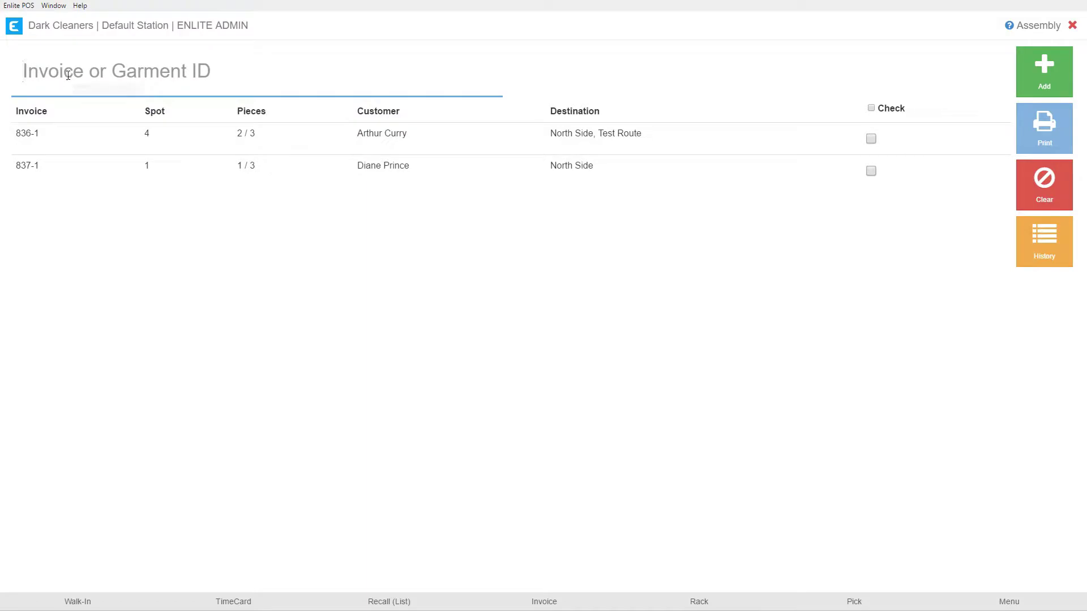
Scan invoice 837-1 again so spot 1 shows 2 of 3 pieces.
text(8)
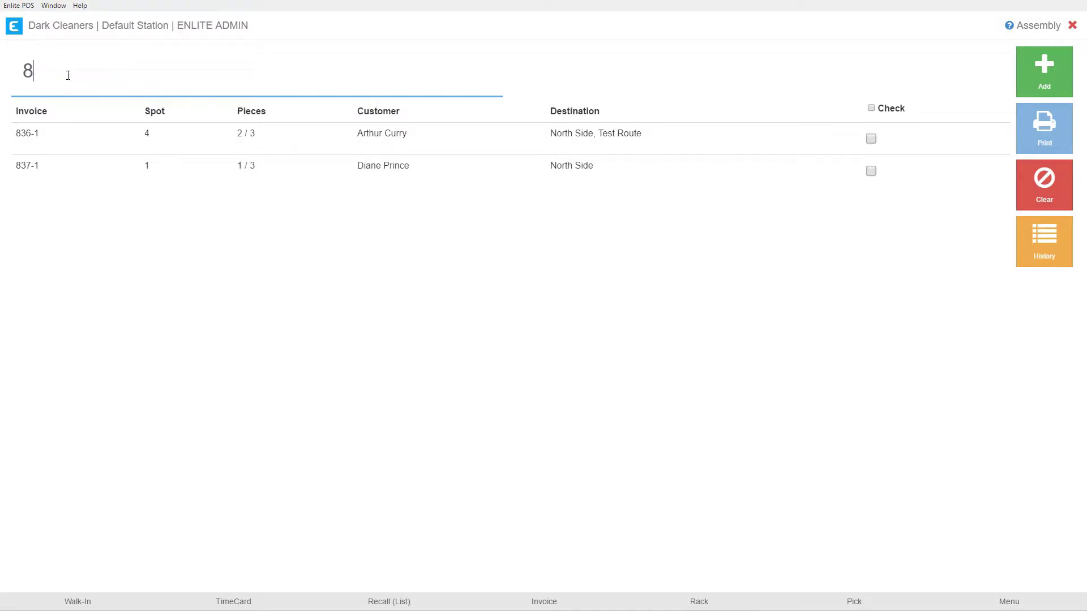
text(37-1)
key(Return)
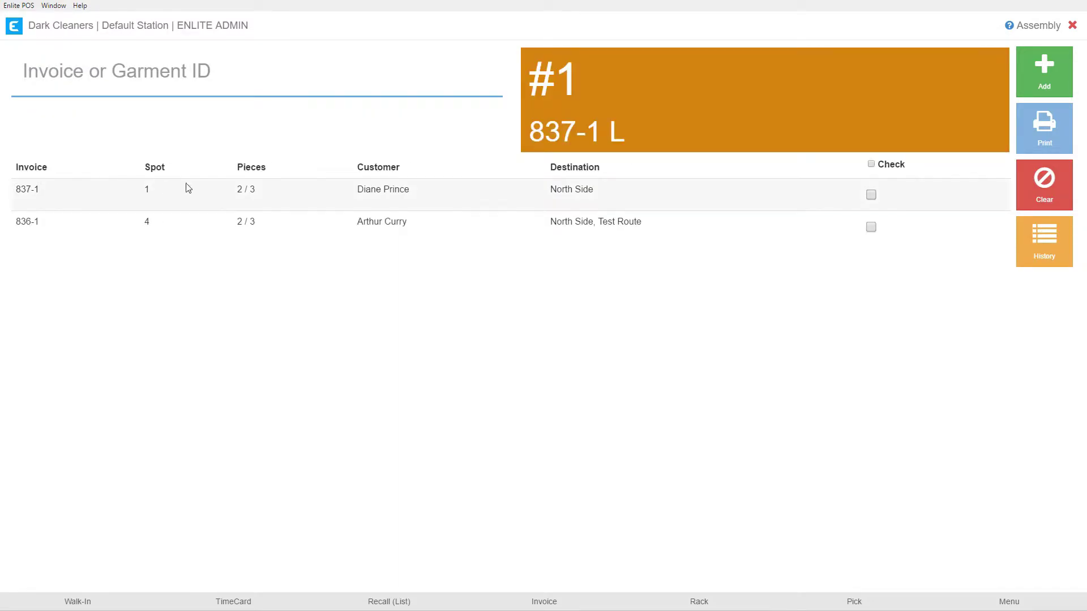
click(390, 133)
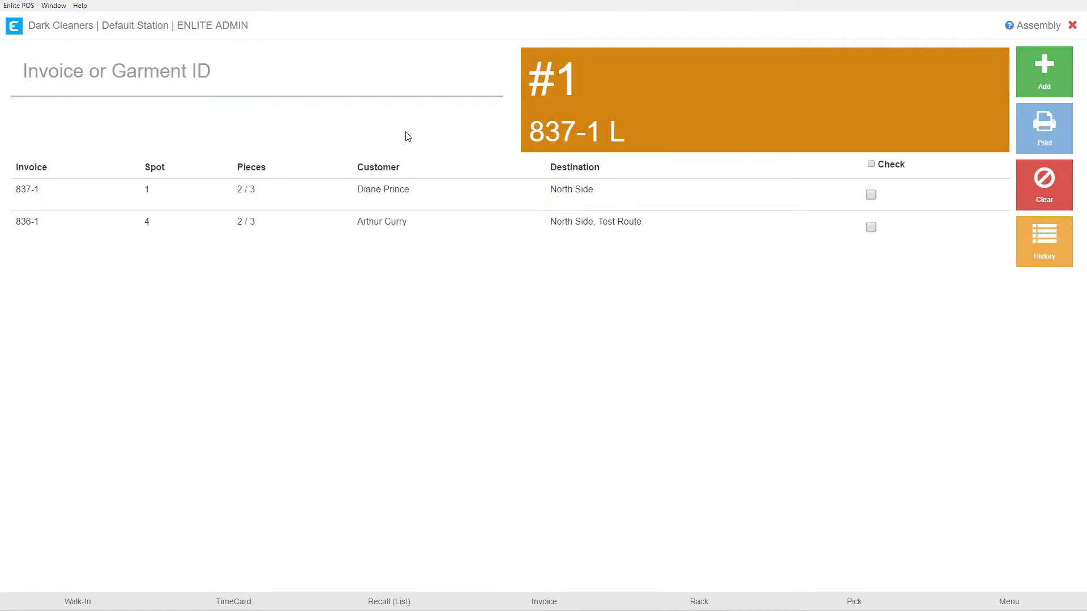
In the Assembly History Report, change invoice 837-1's Assembly Pieces to 1, then return to Assembly.
click(1035, 242)
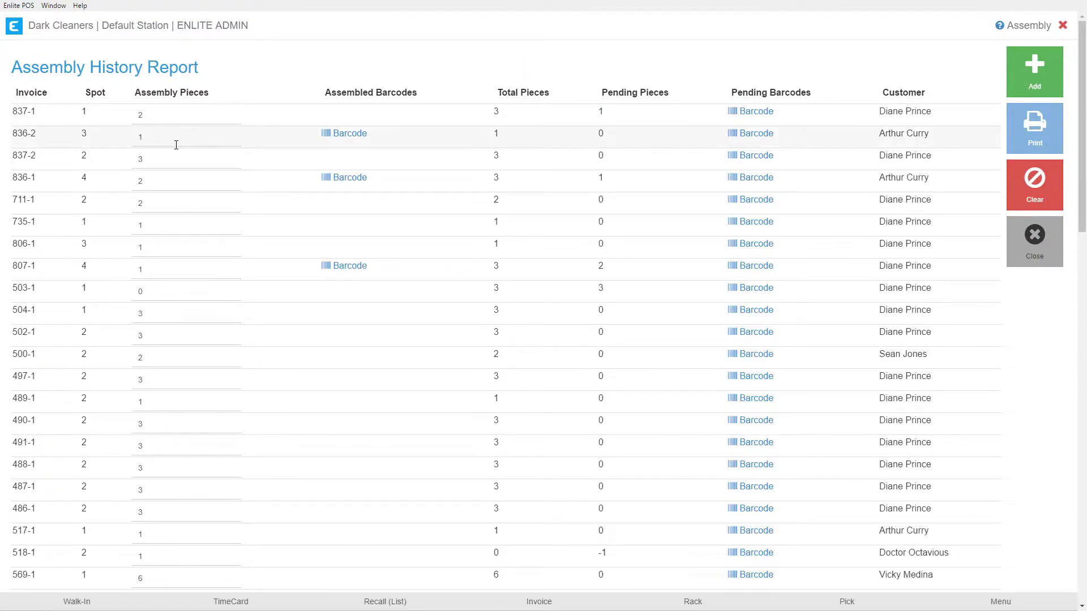
scroll(229, 170, down, 4)
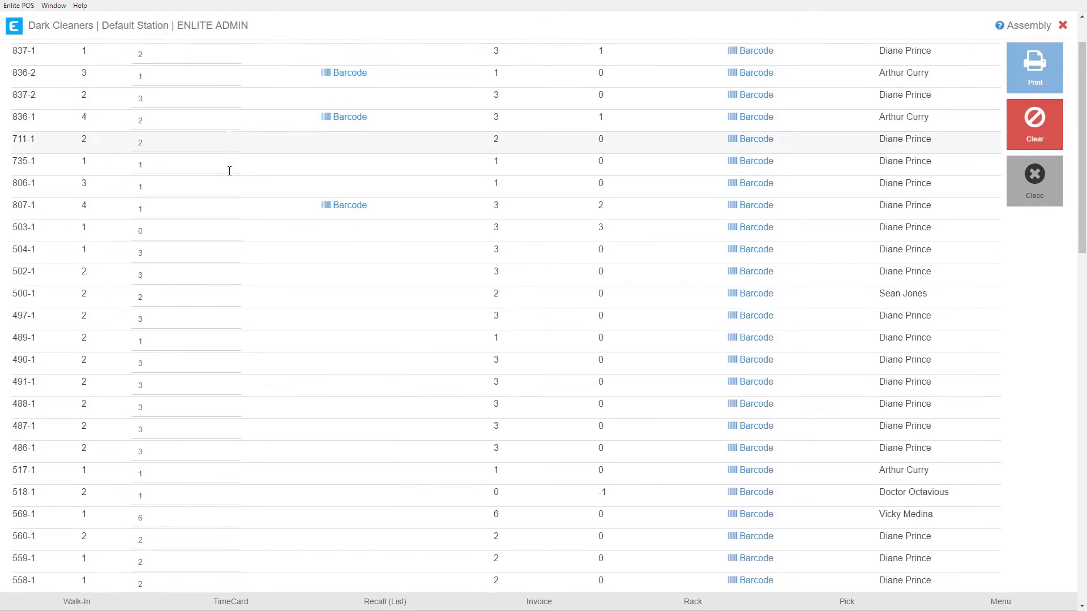
scroll(230, 171, down, 13)
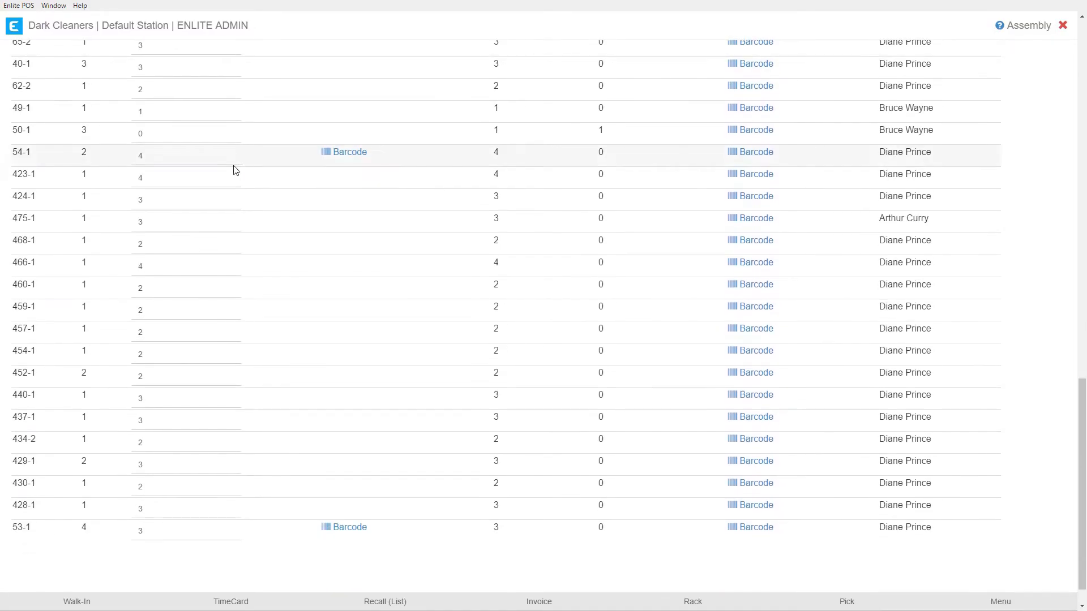
scroll(236, 167, up, 3)
scroll(239, 166, up, 14)
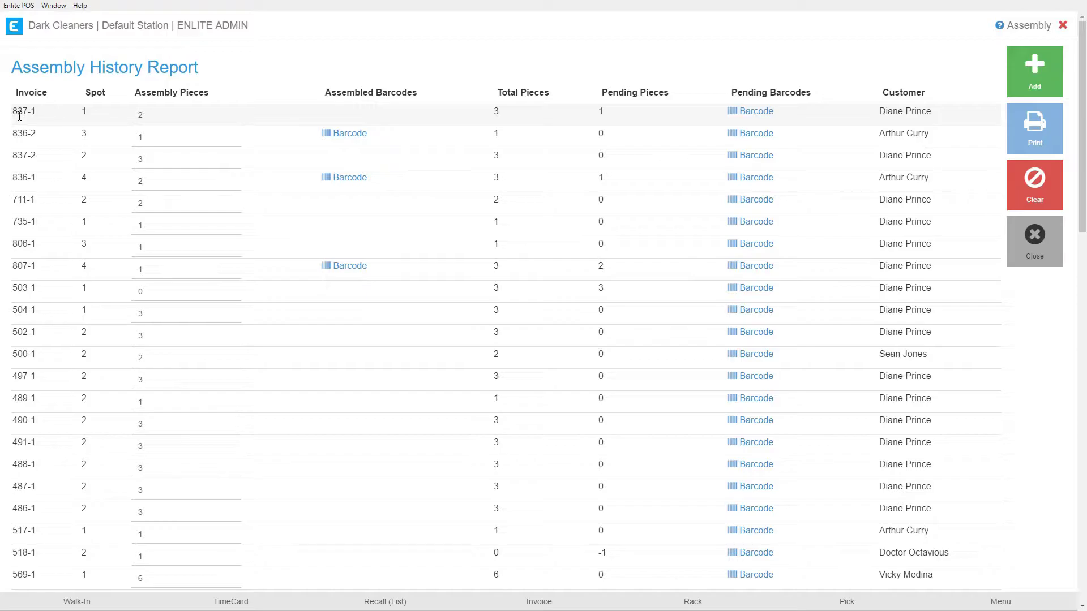
click(142, 115)
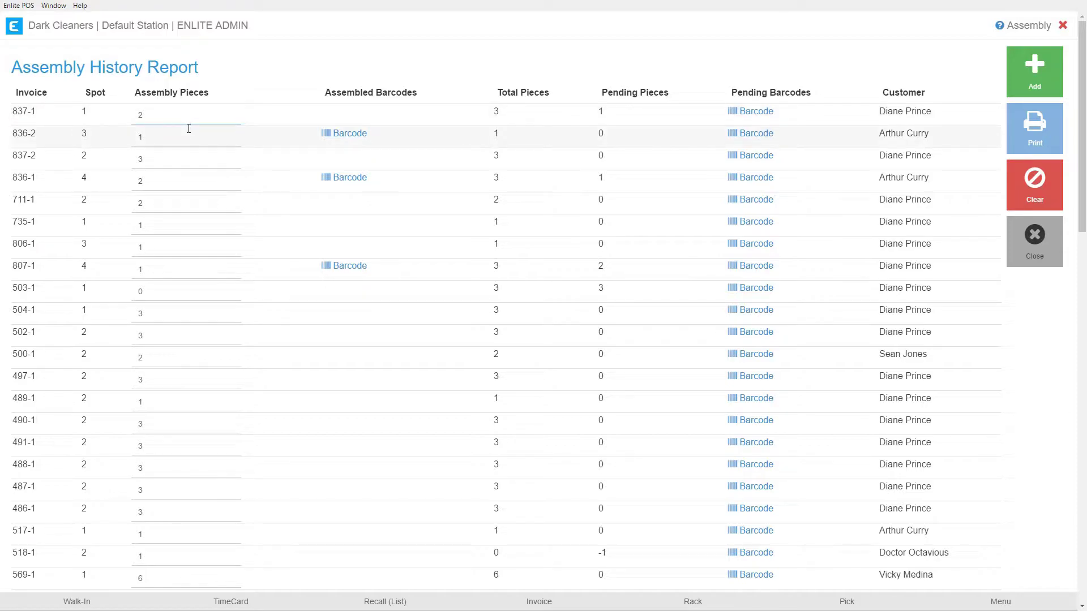
text(1)
click(183, 142)
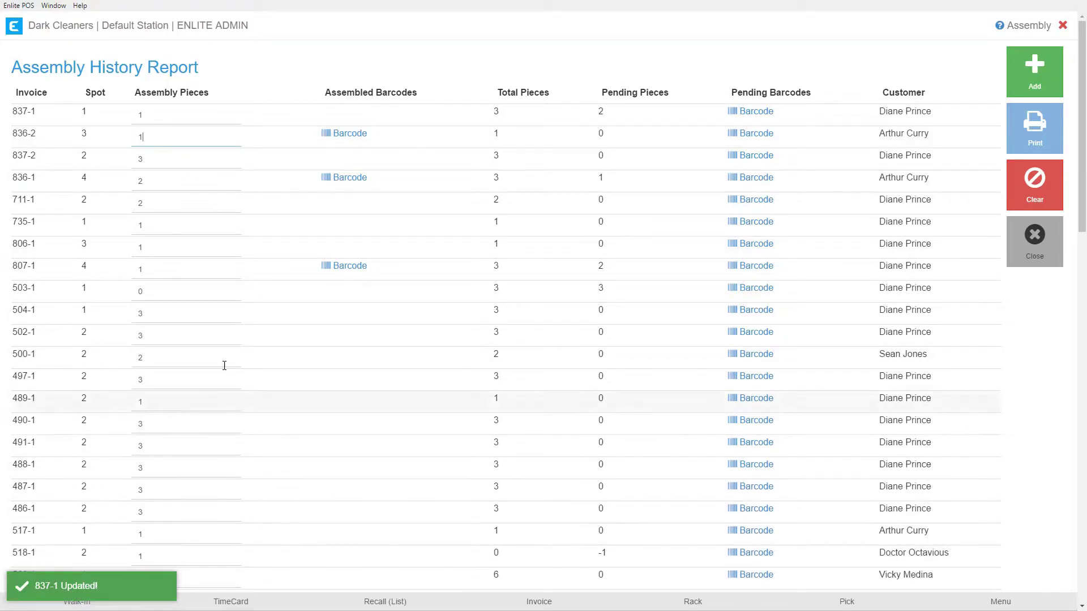
click(1036, 241)
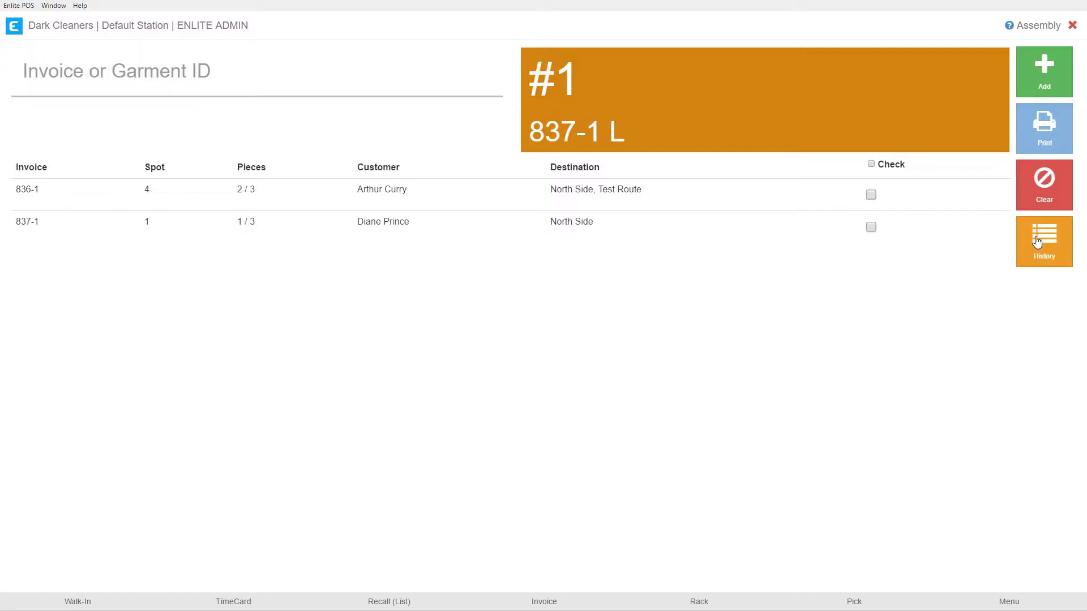
Resubmit invoice 837-1 in the Invoice or Garment ID field, raising spot #1 to 2 / 3 pieces.
double_click(239, 221)
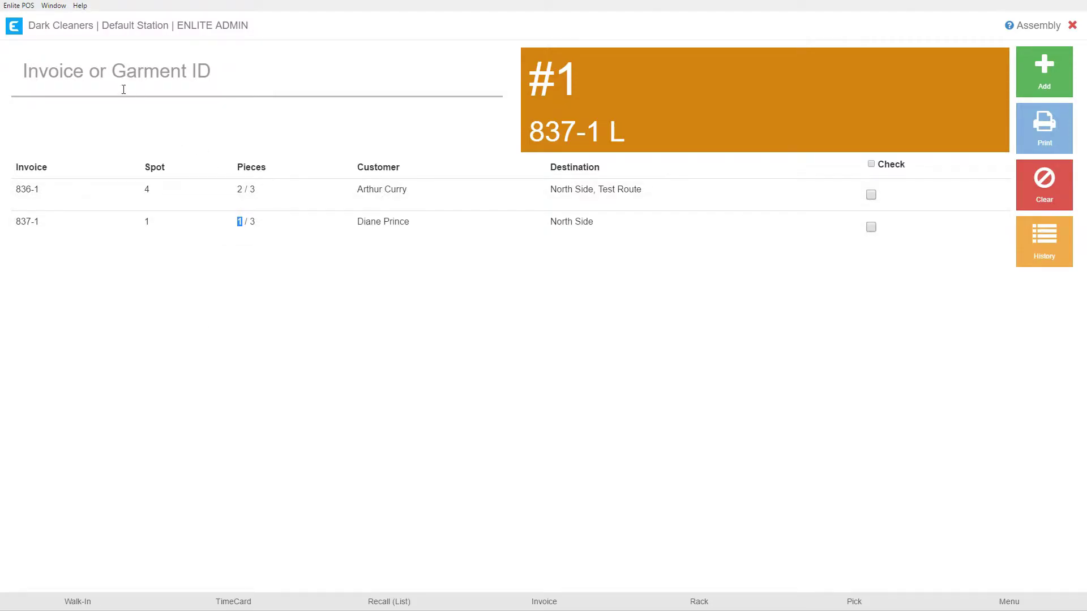
click(115, 71)
text(837-1)
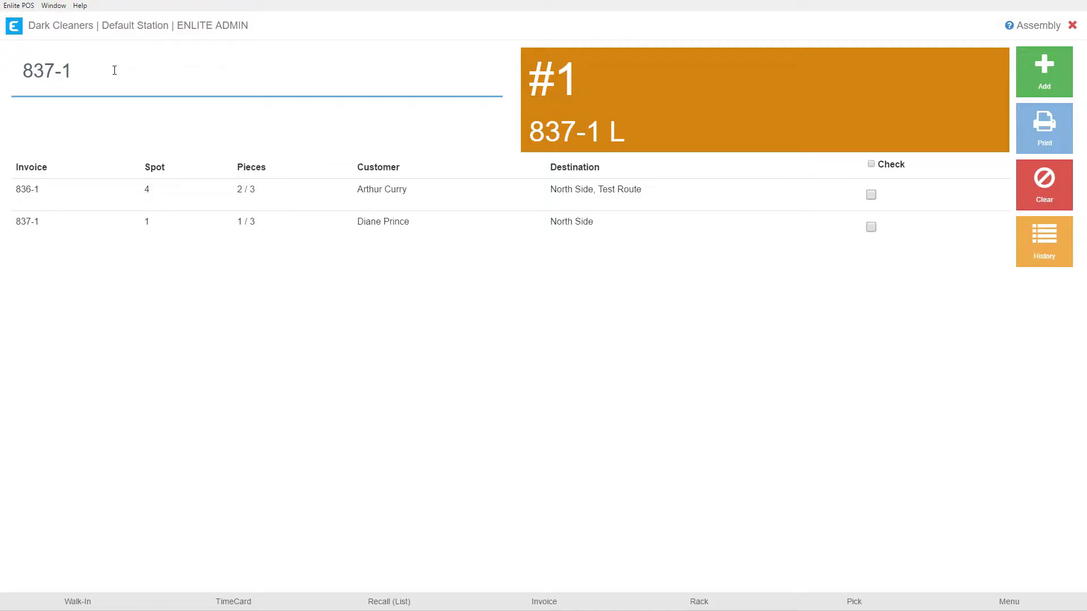
key(Return)
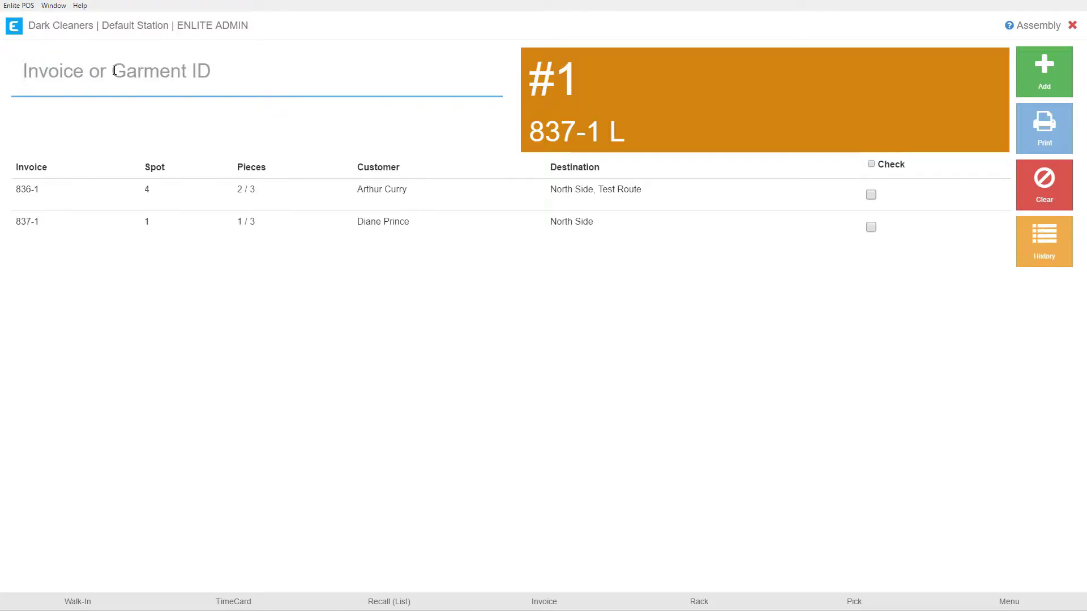
drag(236, 191, 256, 190)
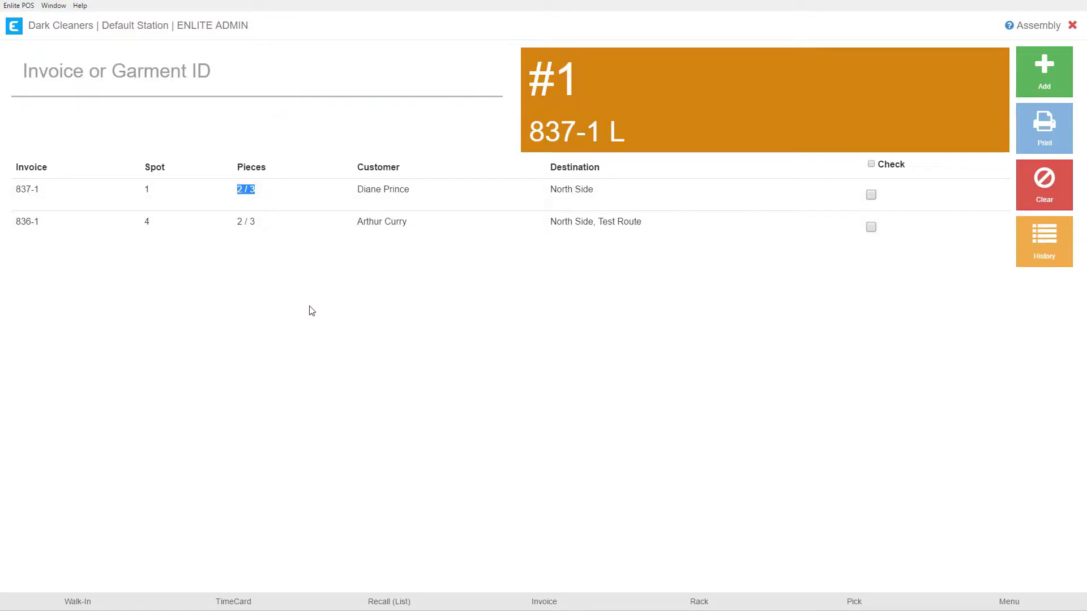
Change invoice 836-1's Assembly Pieces from 2 to 1 and open its Assembled Barcodes list.
click(1044, 250)
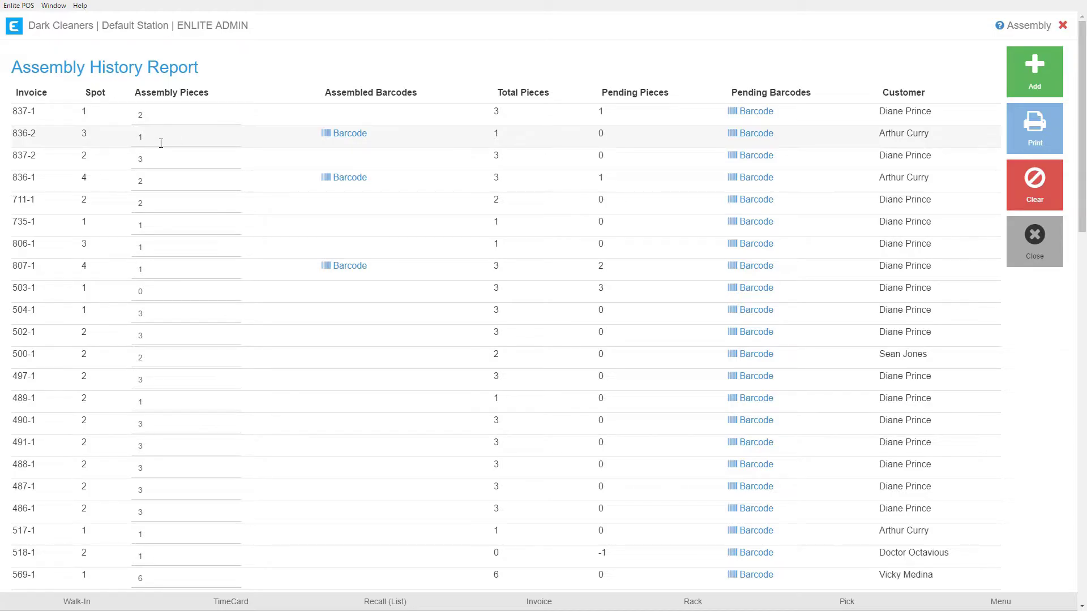
click(164, 182)
double_click(140, 181)
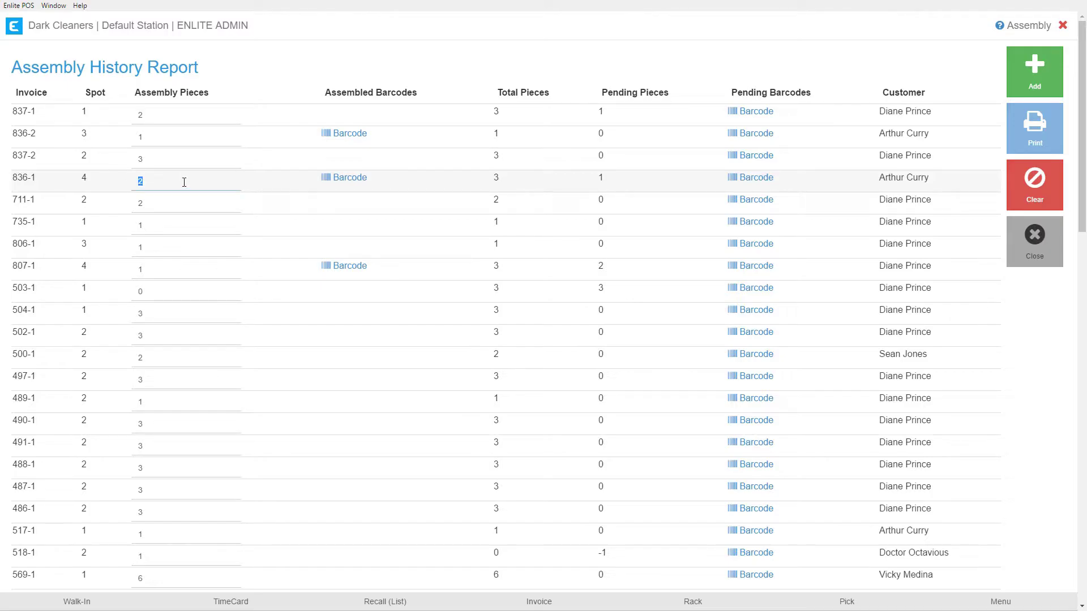
text(1)
click(178, 160)
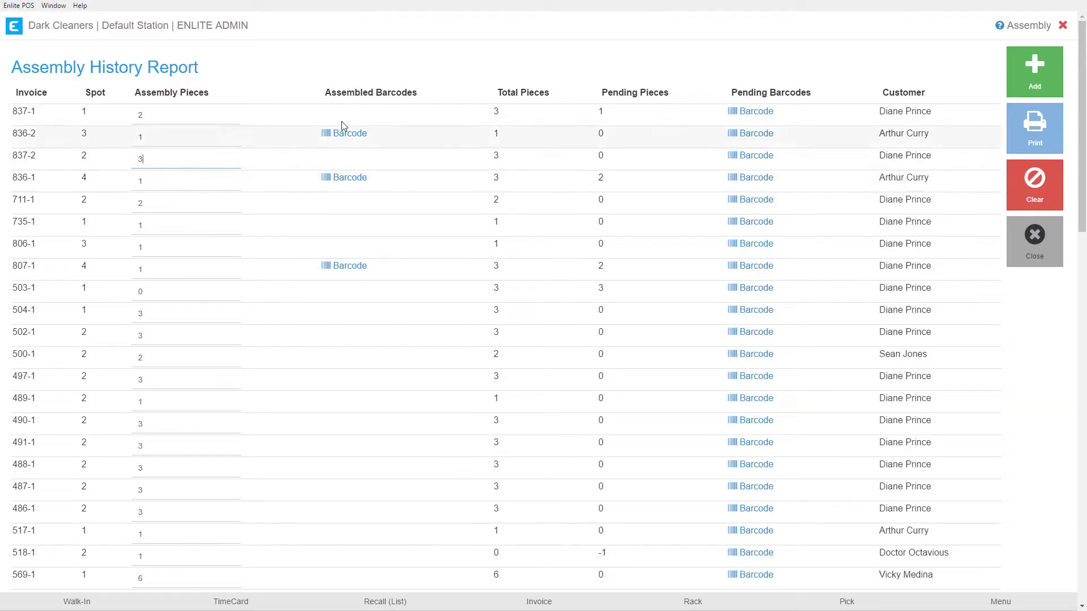
click(349, 179)
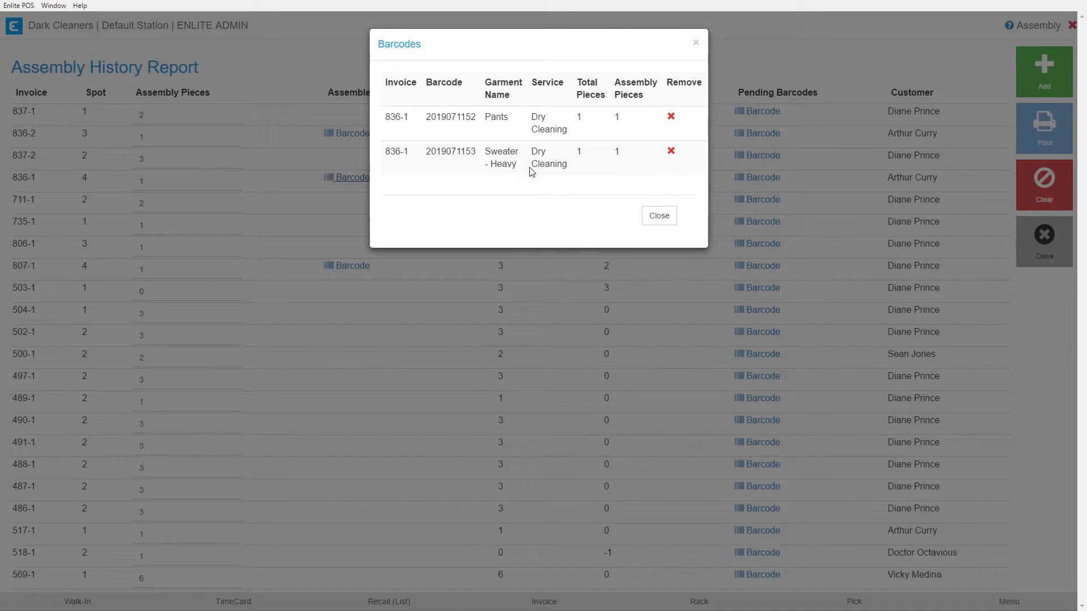
click(671, 152)
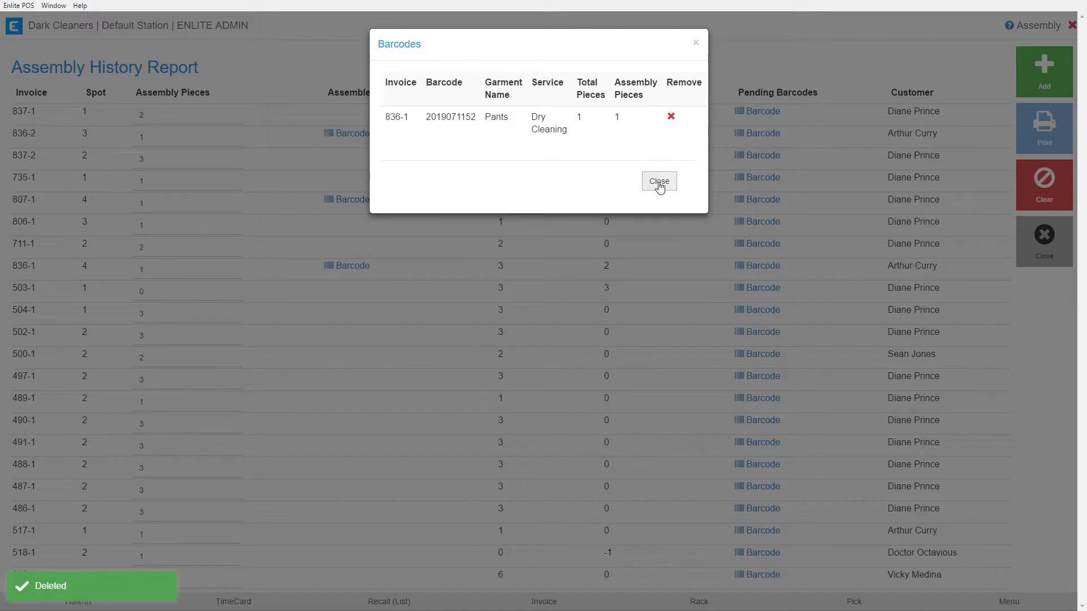
click(659, 182)
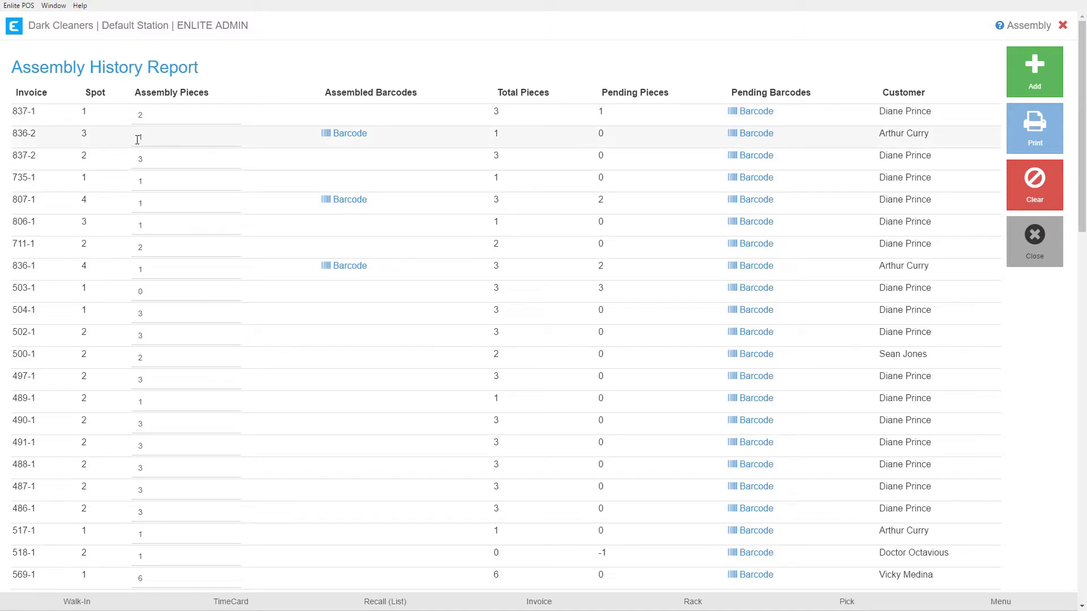
click(339, 134)
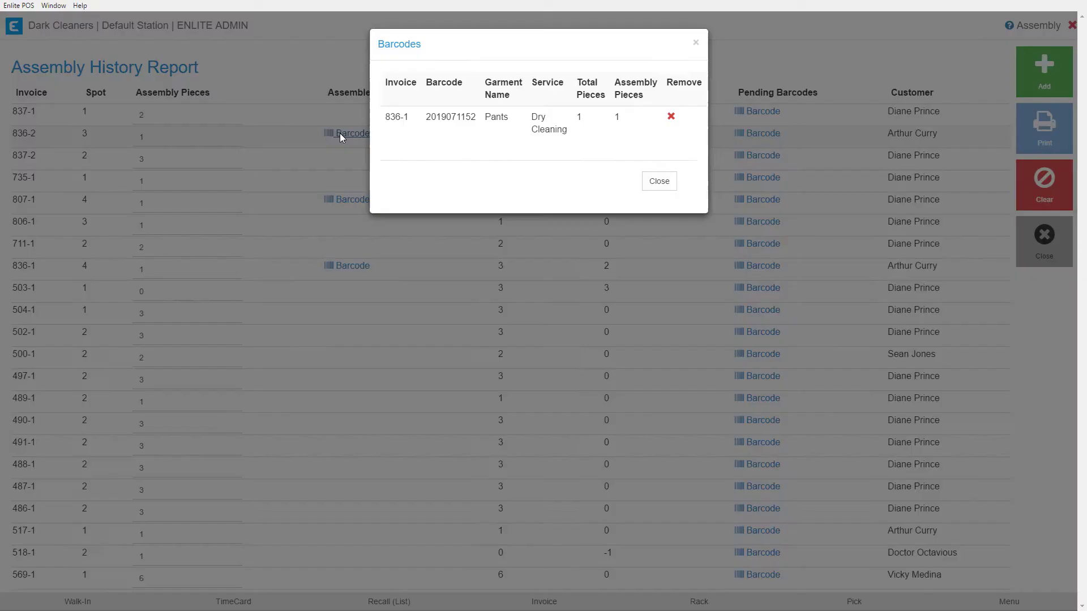
click(651, 181)
click(1042, 257)
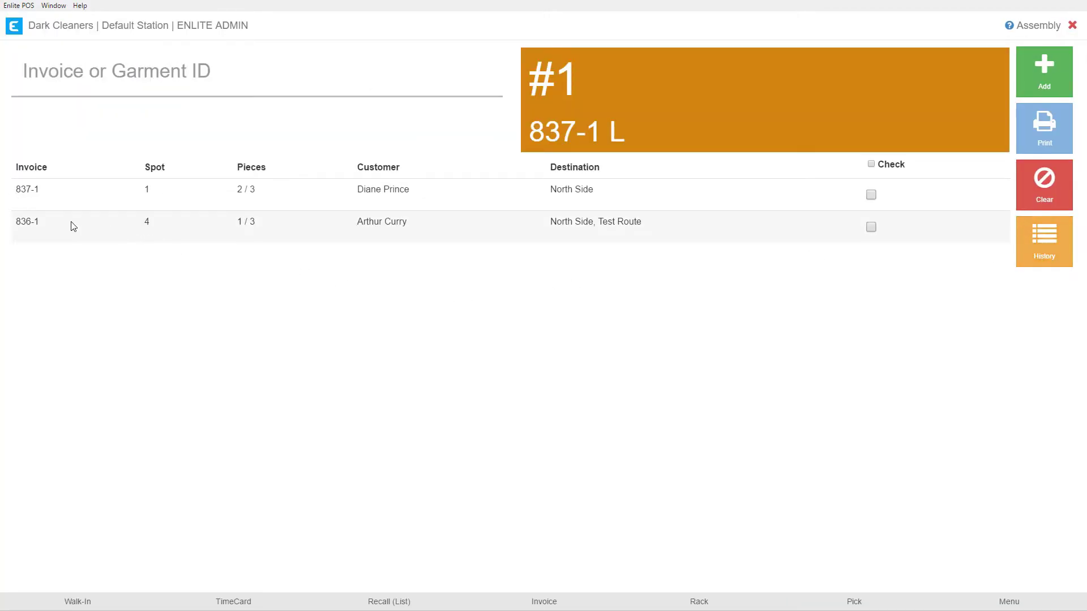
Confirm 836-1 now shows 1 / 3 pieces, then open the Assembly History Report.
drag(224, 228, 256, 225)
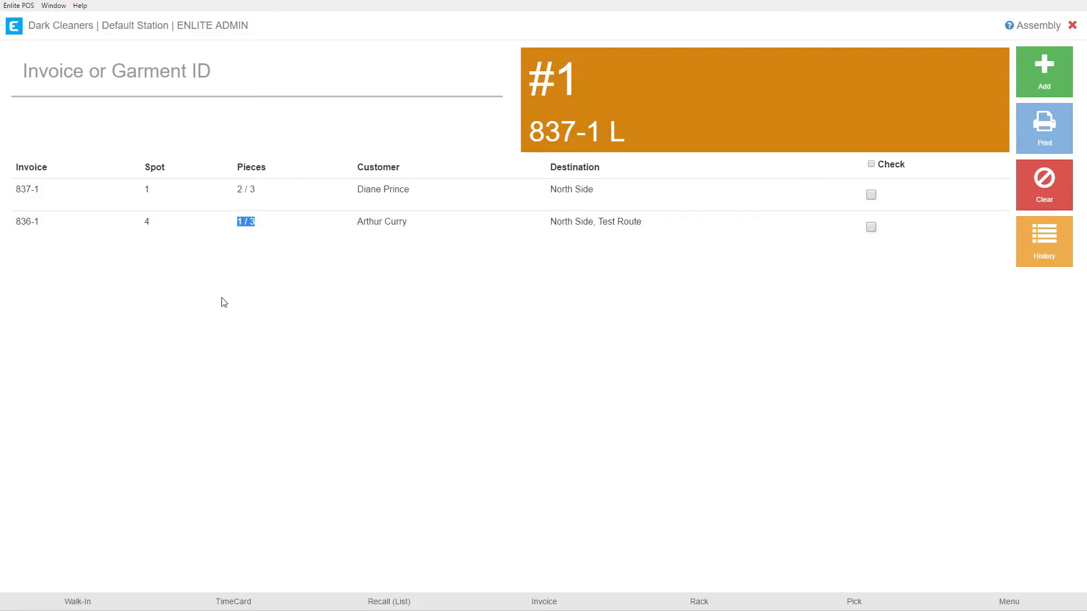
click(1031, 257)
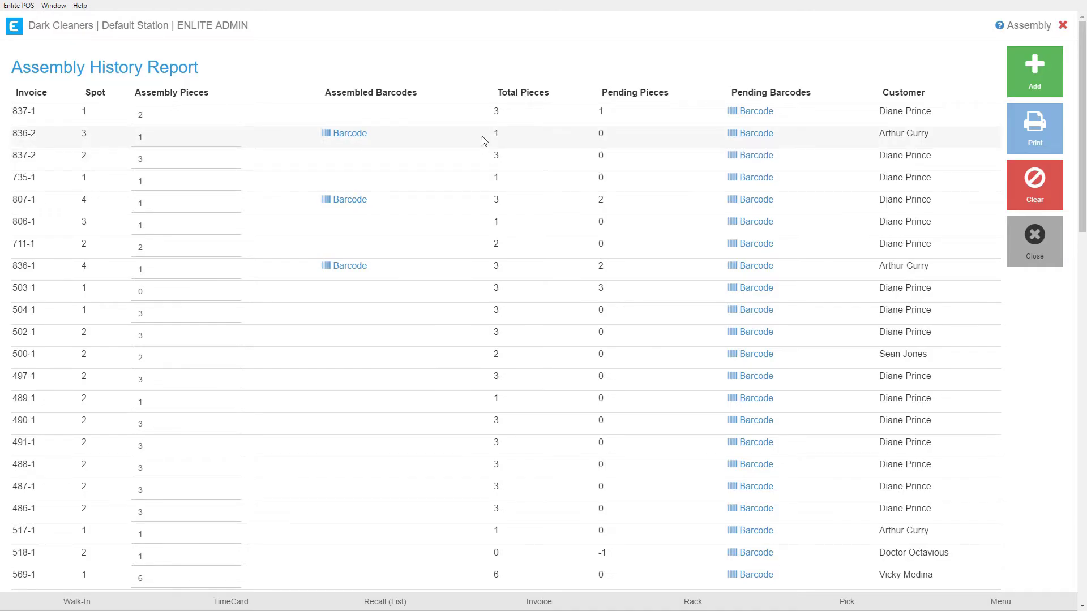
Review invoice 836-2's total and pending piece counts in the History report.
double_click(498, 134)
drag(500, 135, 600, 134)
double_click(599, 133)
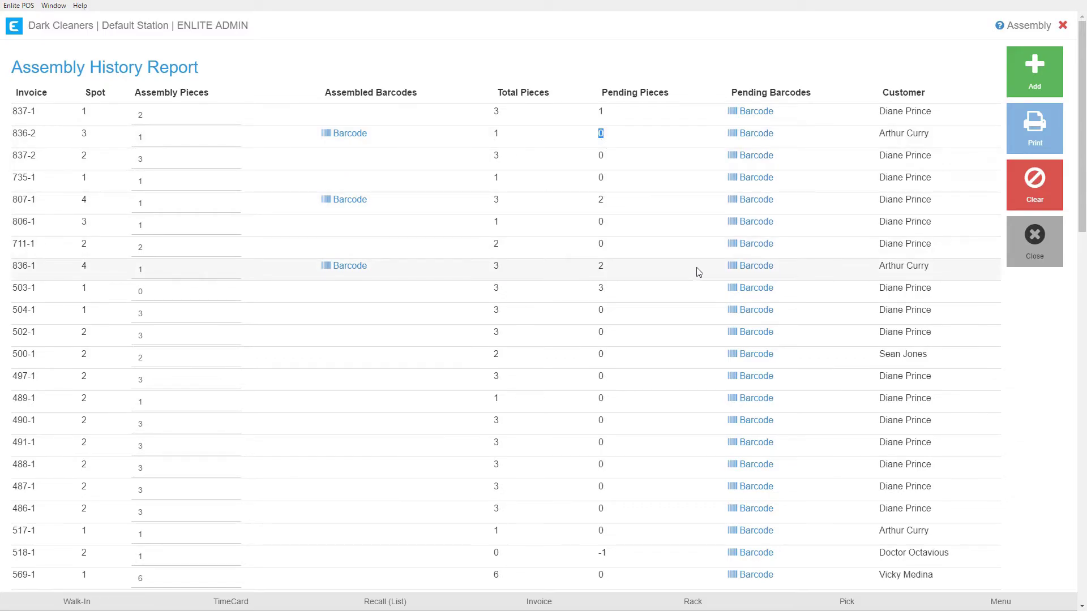
Verify Sweater - Heavy appears in 836-1's pending barcodes, then return to the Assembly screen.
click(758, 273)
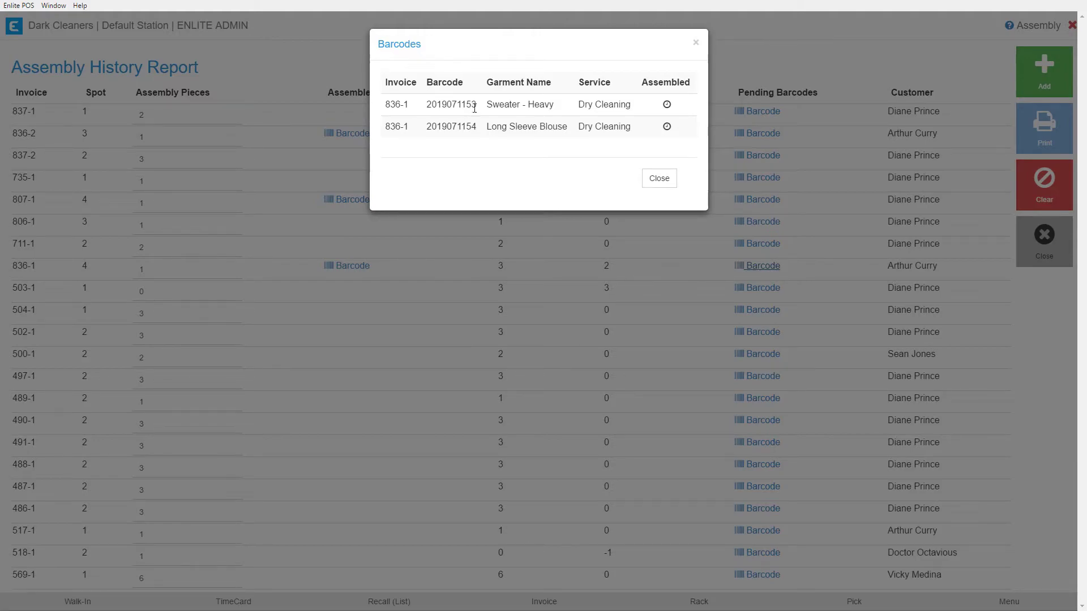
drag(487, 105, 554, 105)
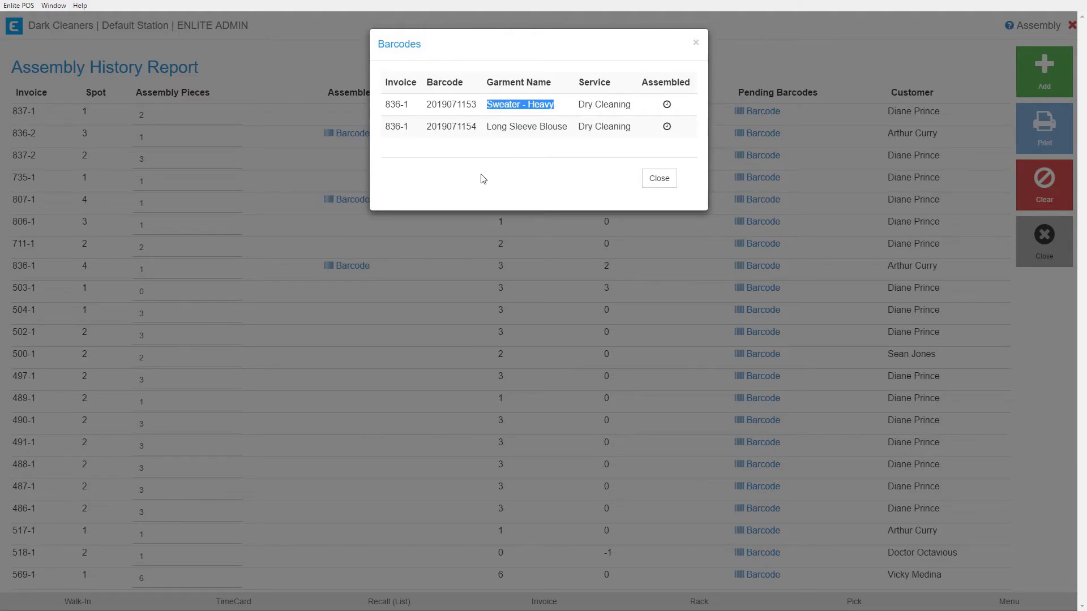
click(651, 178)
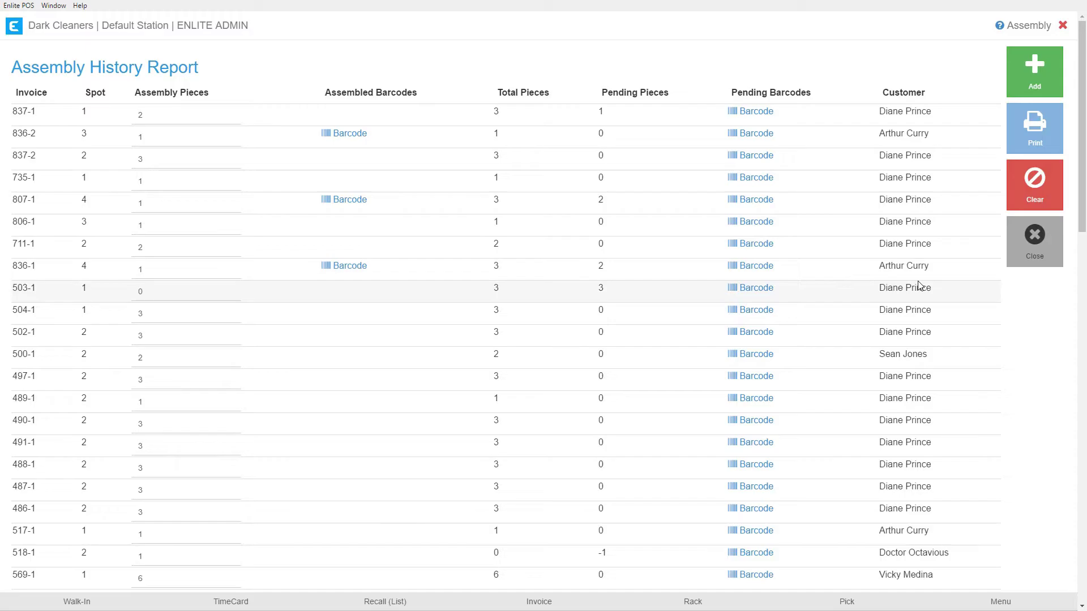
click(1034, 249)
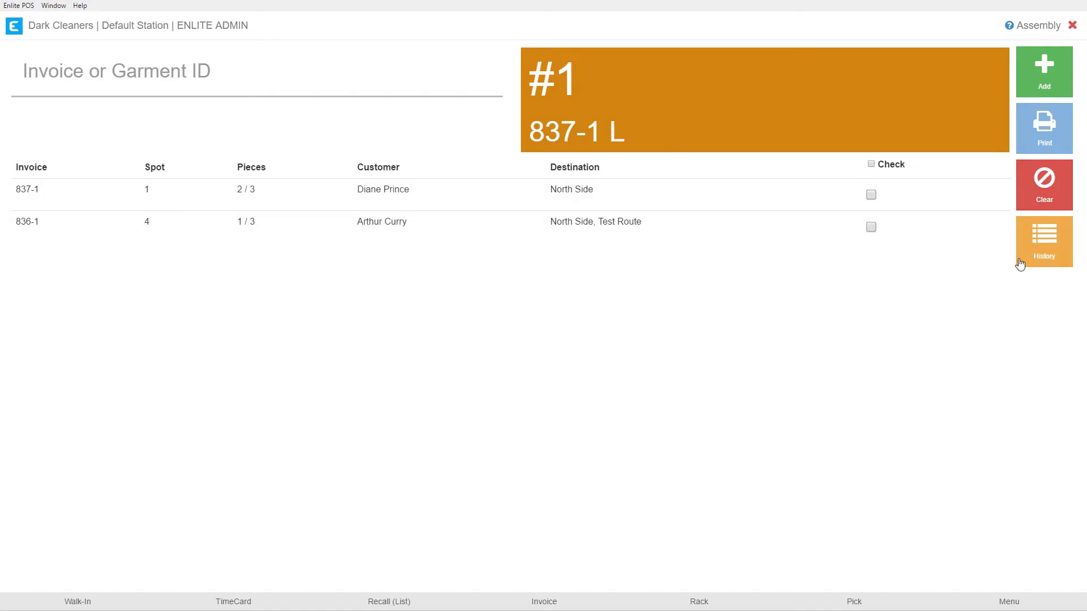
Reopen the Assembly History Report from the Assembly screen.
click(1042, 249)
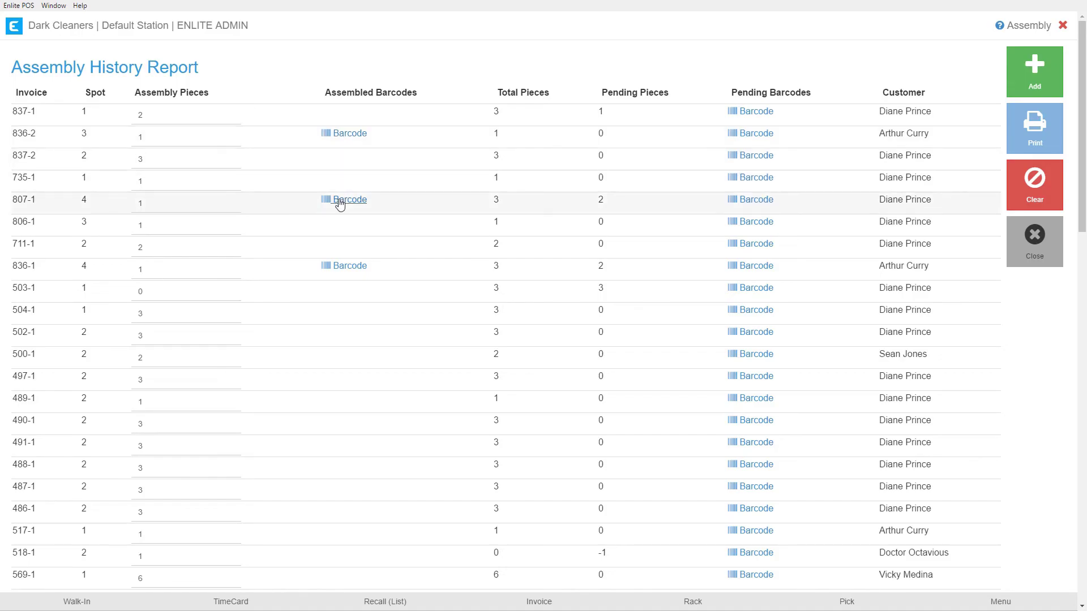
View invoice 836-2's assembled barcode list, then return to the Assembly screen.
click(342, 133)
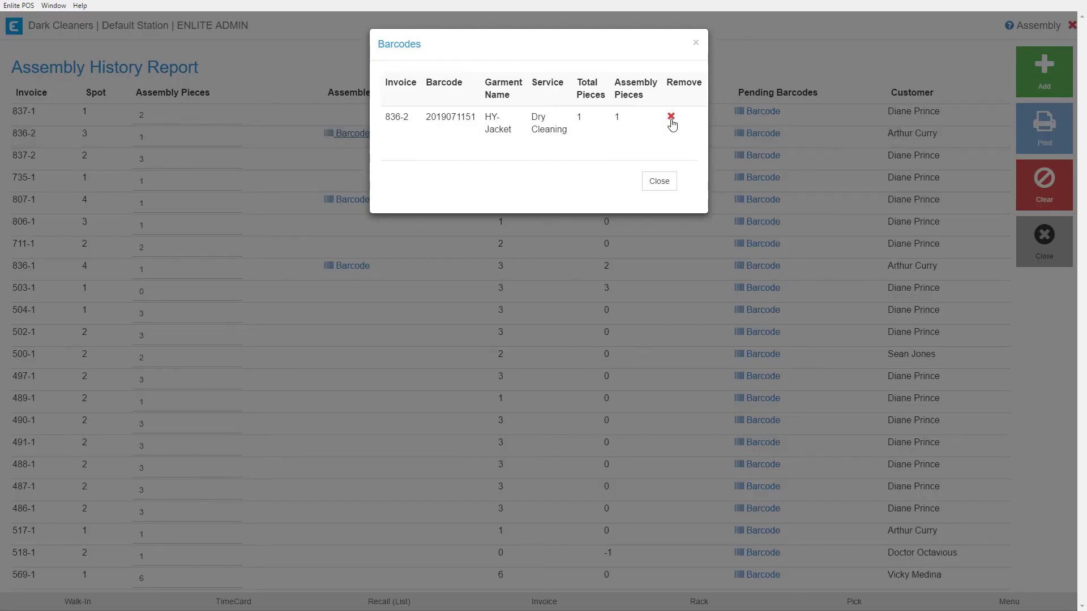
click(662, 181)
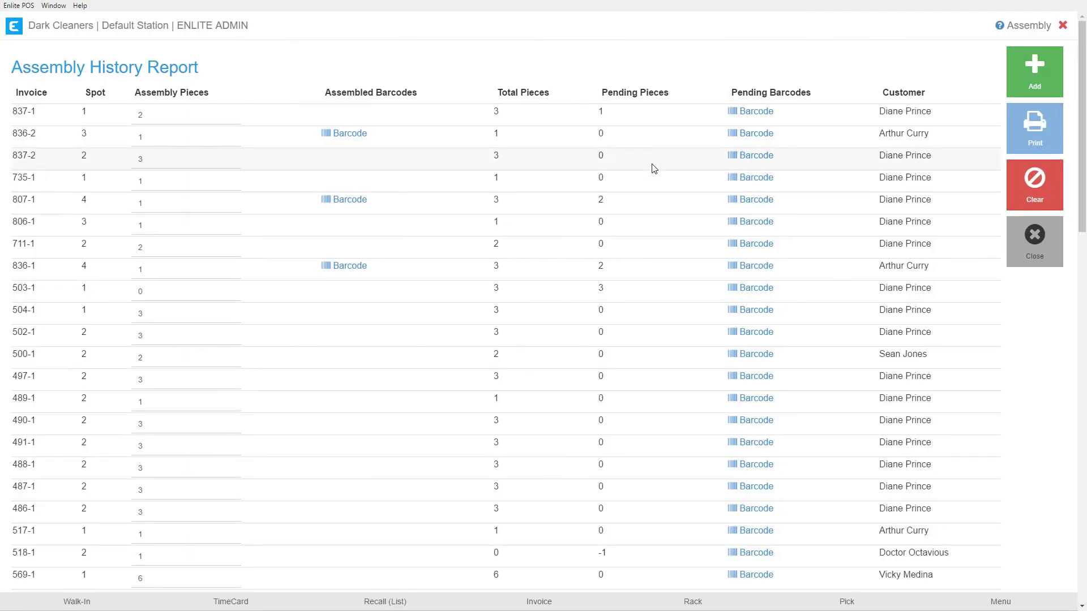
click(1033, 256)
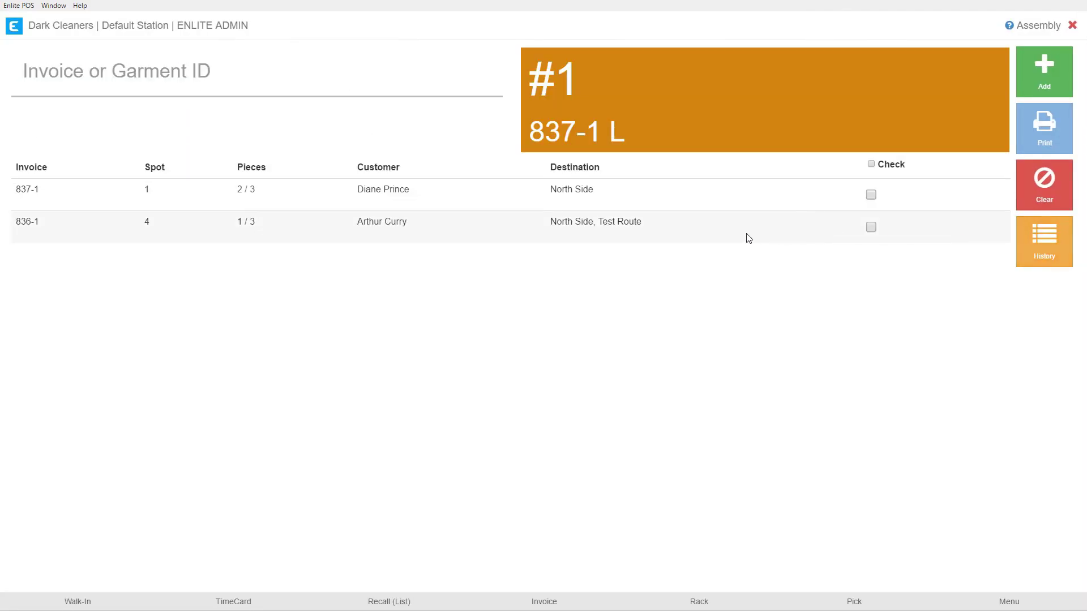